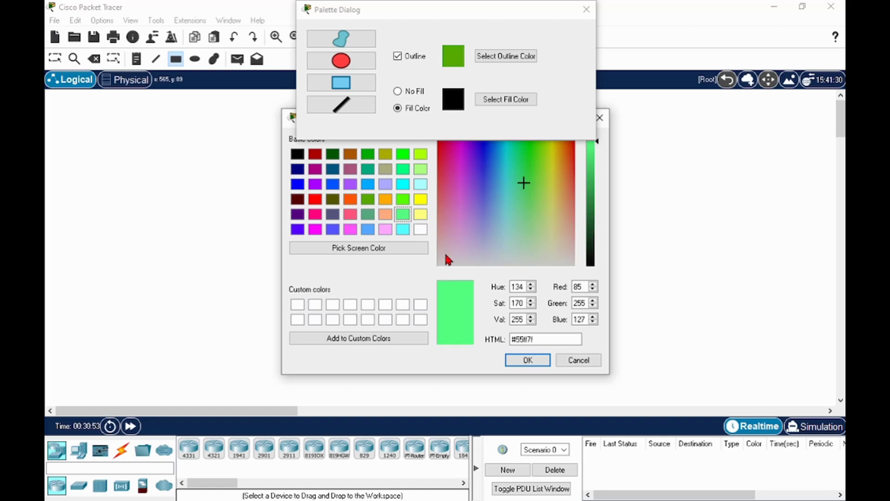
Set the fill colour to muted green #55aa7f and draw a wide rectangle in the middle-left of the workspace.
click(368, 214)
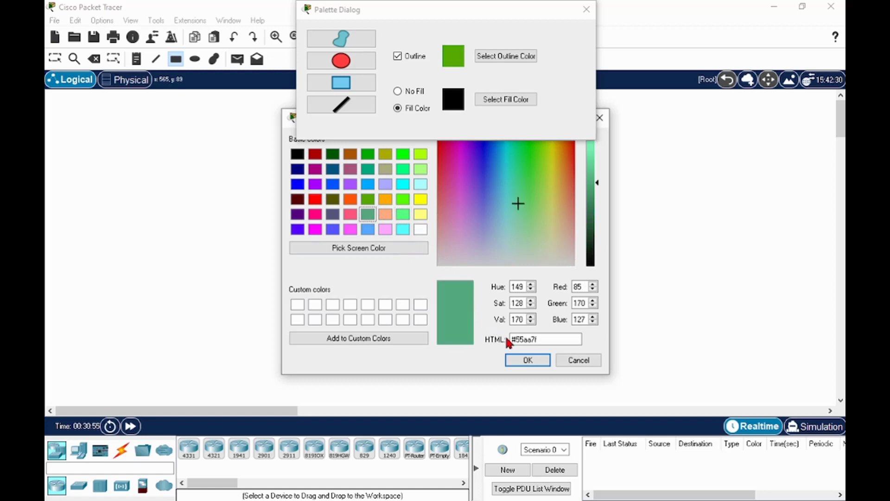
click(522, 361)
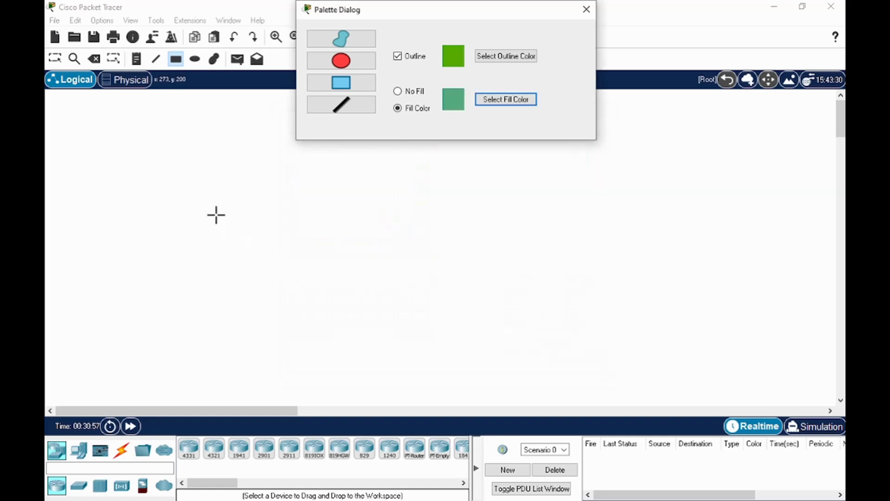
drag(182, 191, 376, 292)
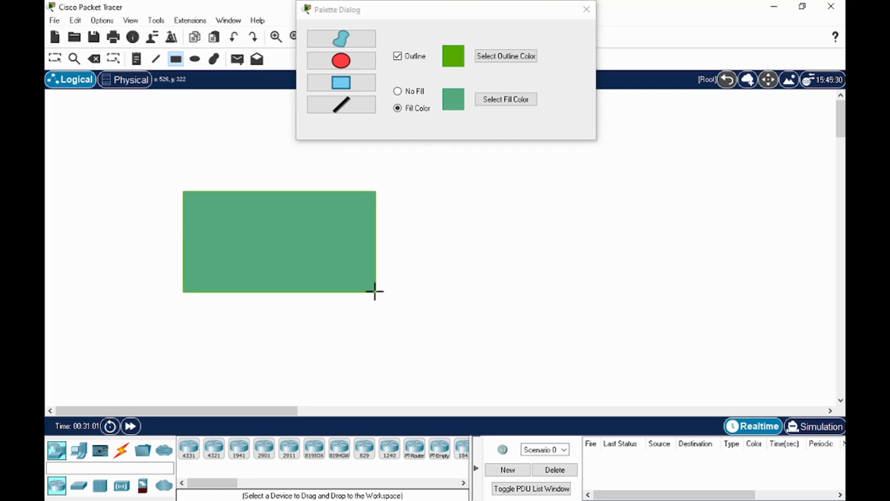
Draw a second rectangle with red #ff0000 outline and fill, adjoining the green rectangle's right edge at the same height.
click(341, 83)
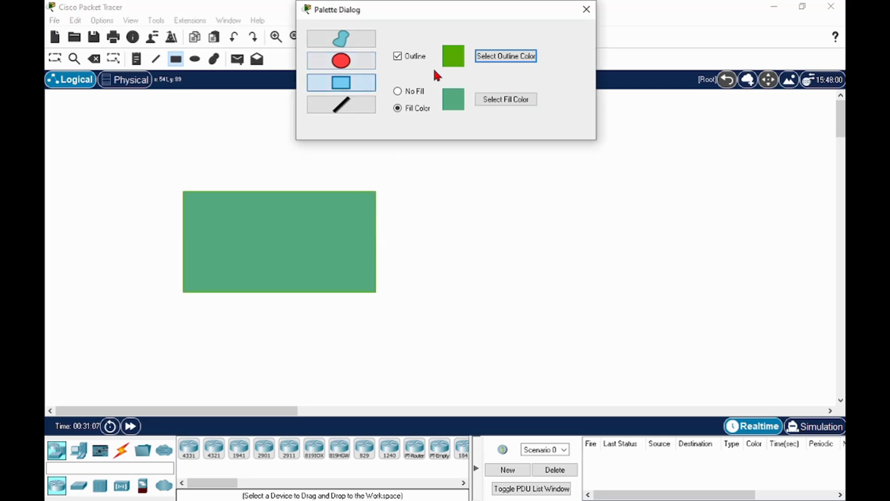
click(488, 57)
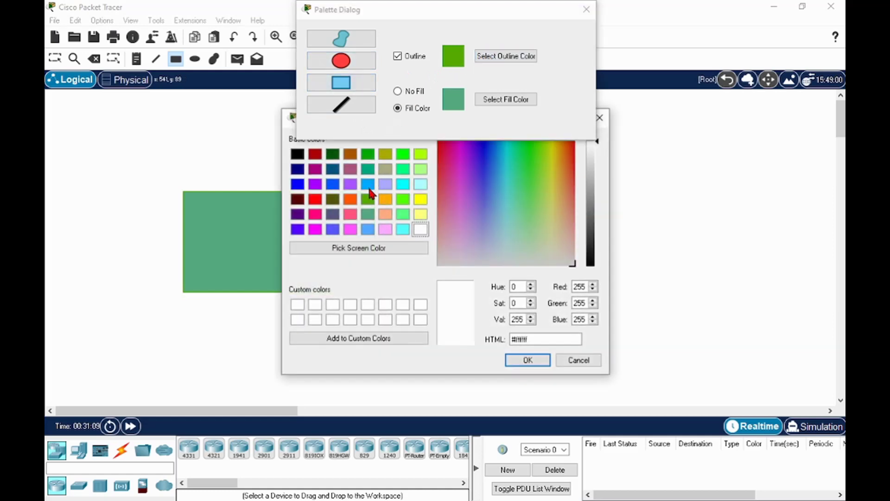
click(316, 201)
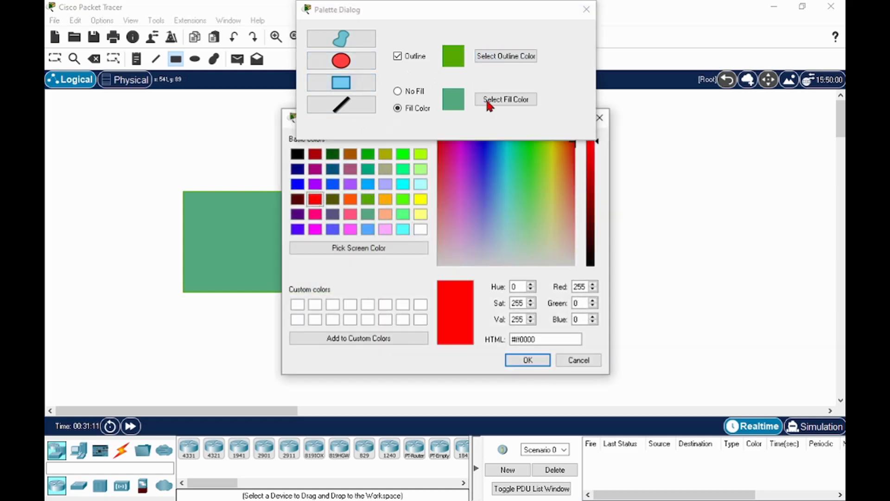
click(527, 361)
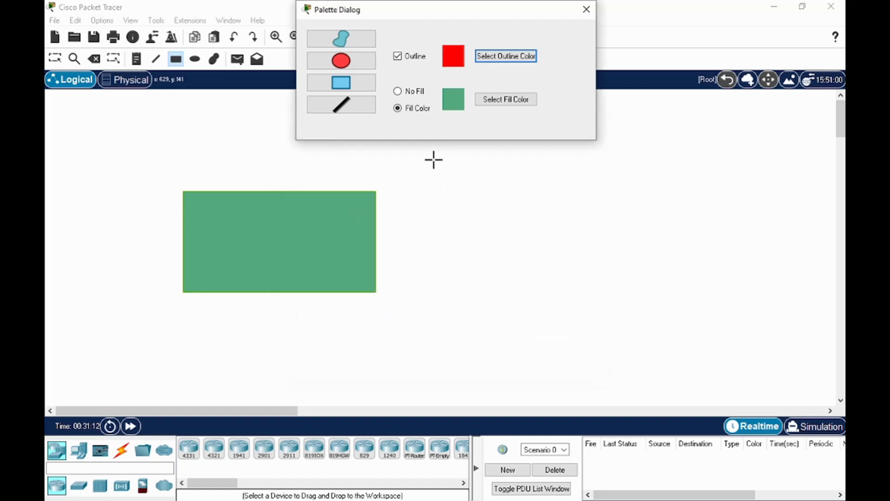
click(503, 99)
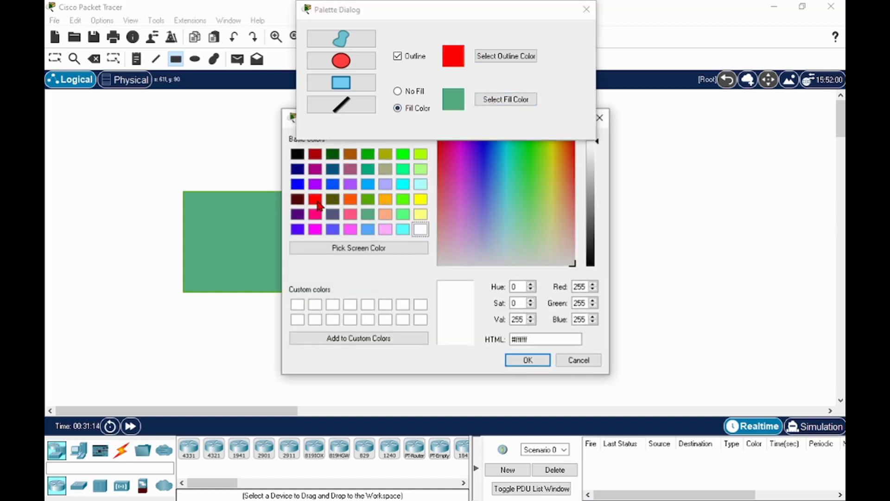
click(315, 200)
click(518, 359)
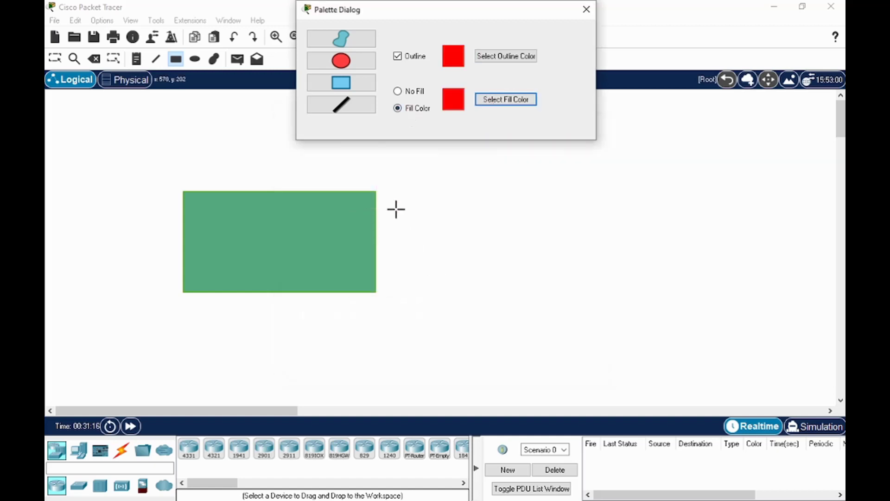
mouse_move(380, 198)
mouse_down()
mouse_move(506, 258)
mouse_move(529, 291)
mouse_up()
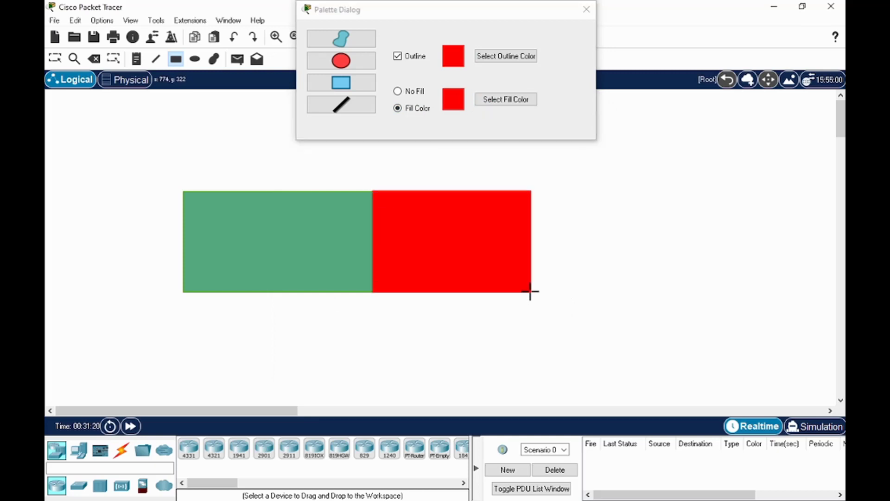
click(586, 10)
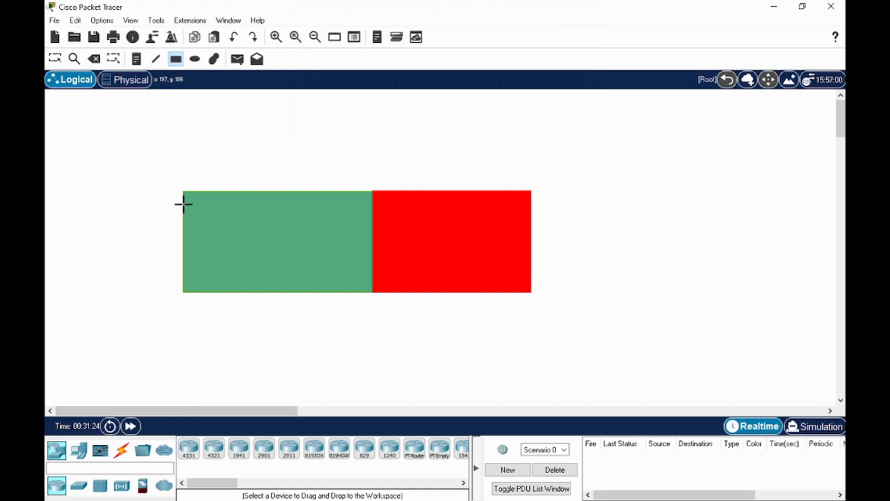
Place a note reading 192.168.3.0/24 near the upper edge of the green rectangle.
click(55, 58)
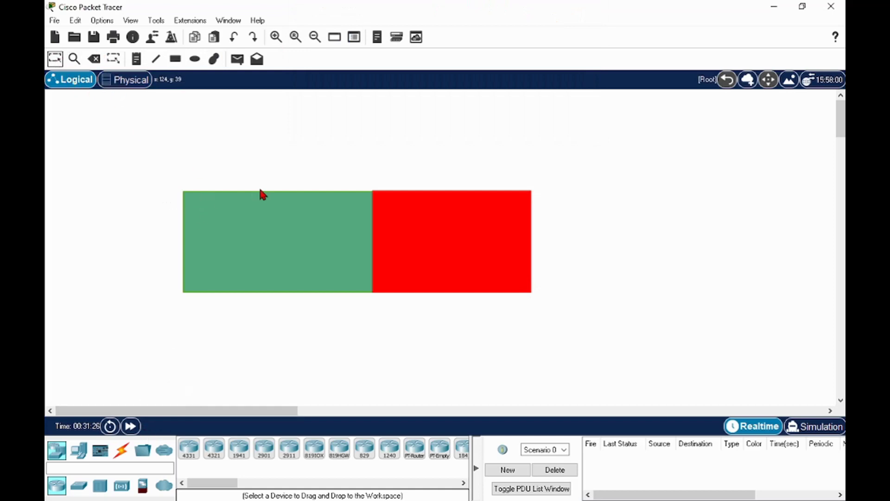
double_click(216, 200)
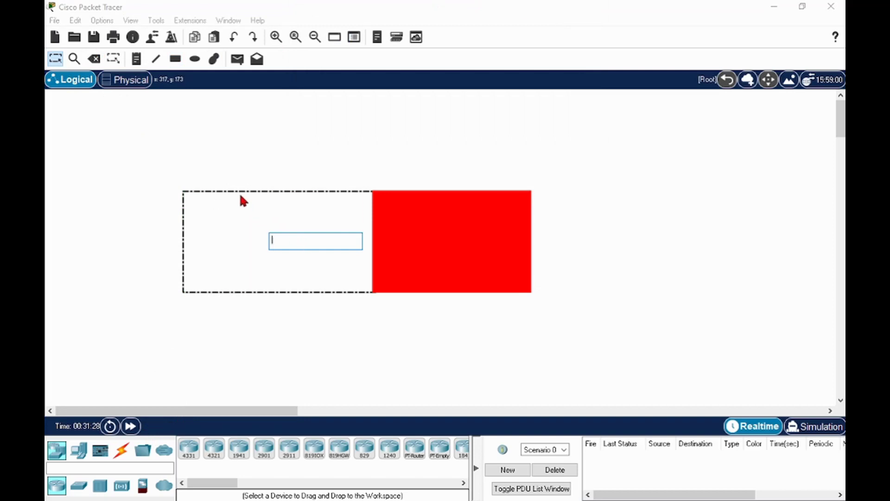
click(136, 59)
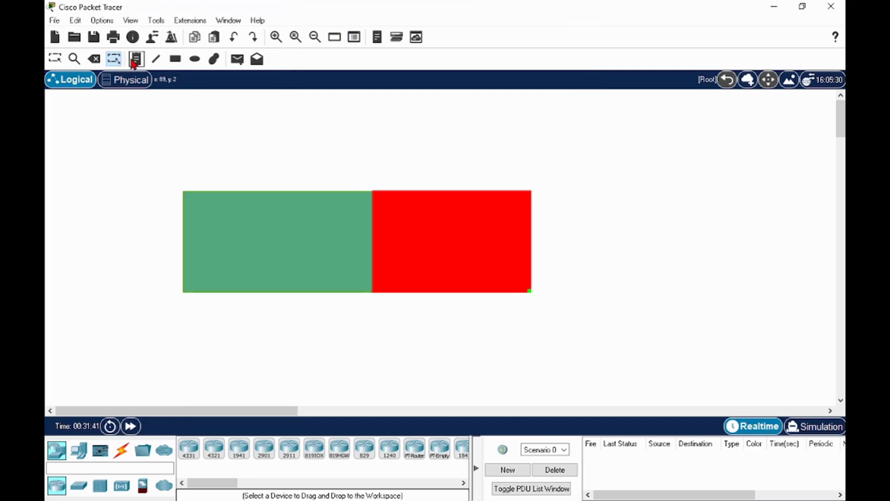
click(220, 200)
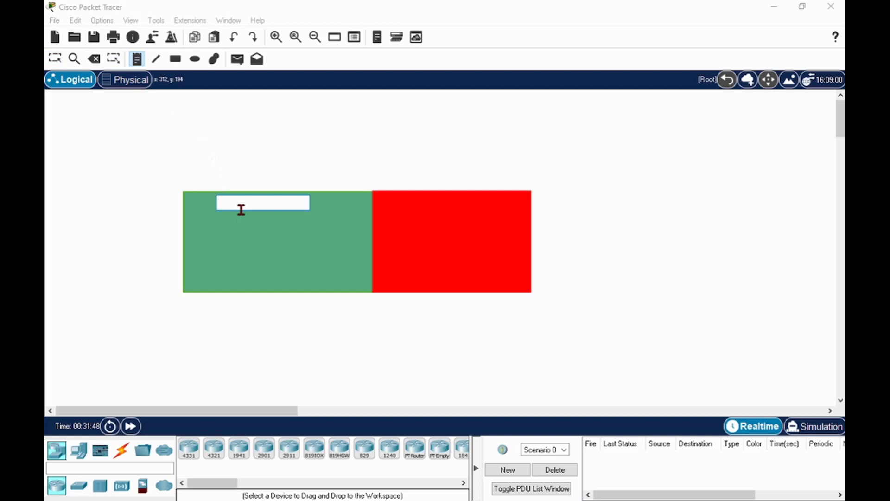
text(192.168.3)
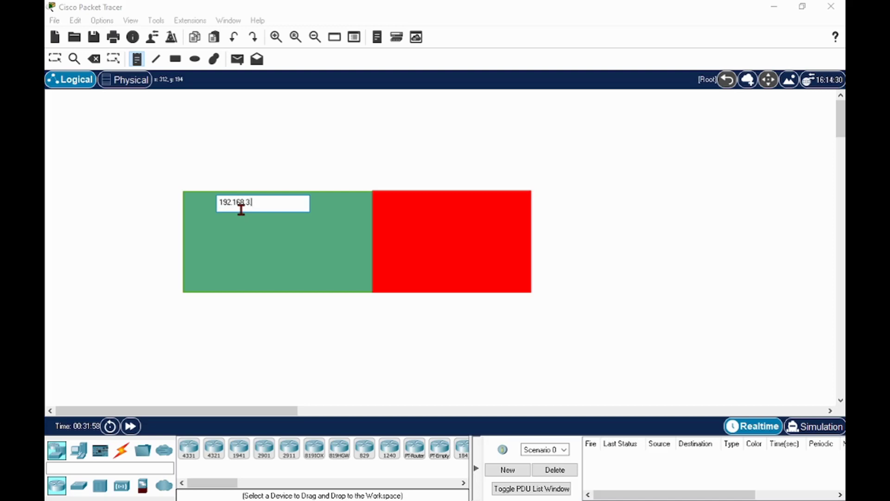
text(.0/24)
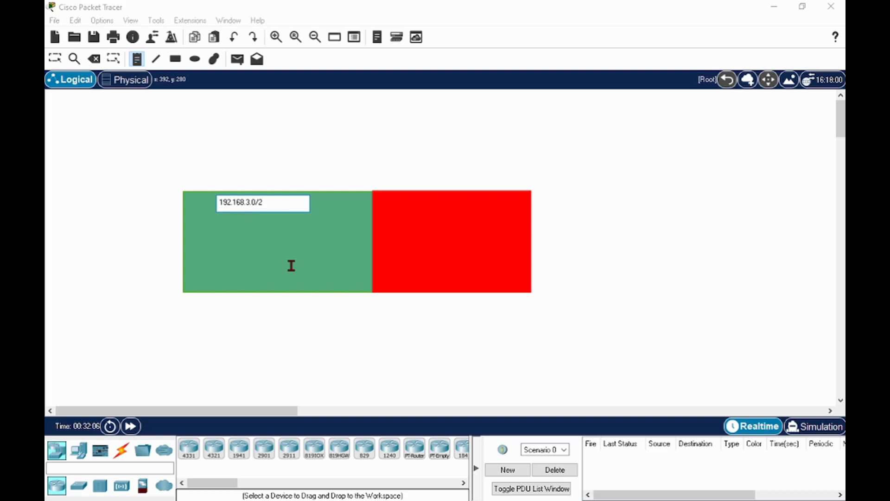
Place a note reading 192.168.9.0/24 near the upper edge of the red rectangle.
click(414, 200)
click(404, 194)
click(405, 193)
text(192.168.9.0/24)
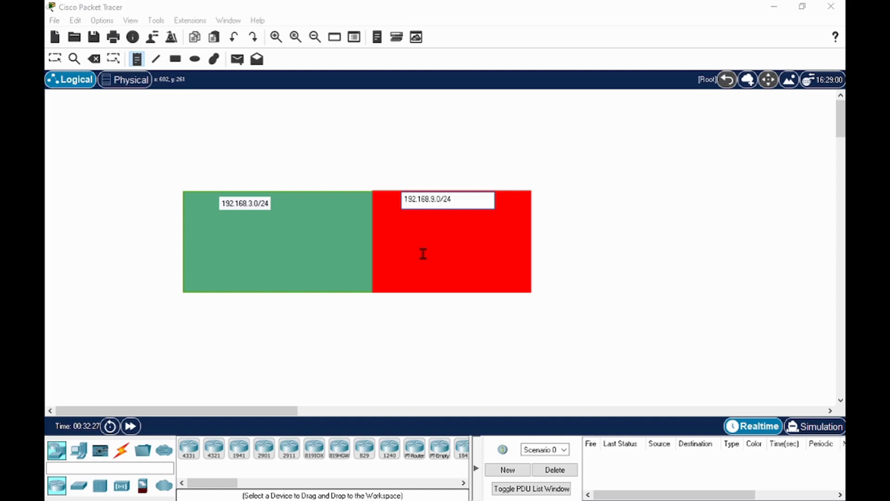
click(277, 250)
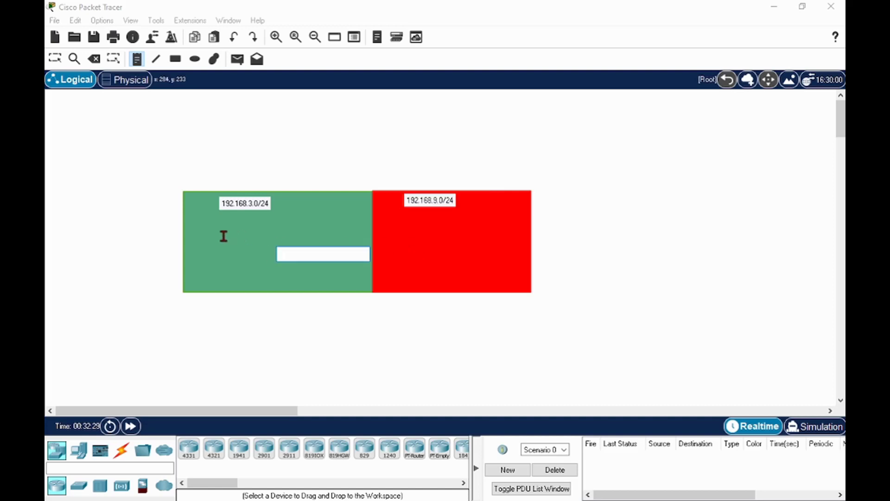
click(346, 371)
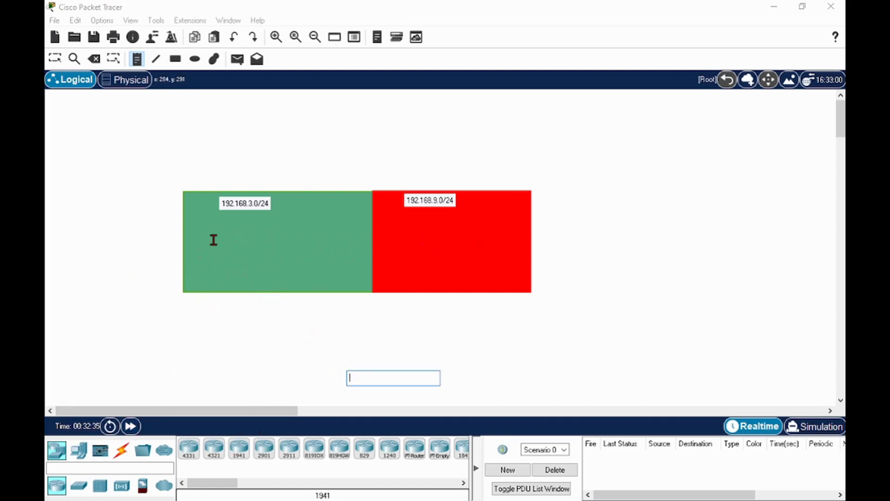
Place a 4331 router on the border between the green and red rectangles.
click(60, 452)
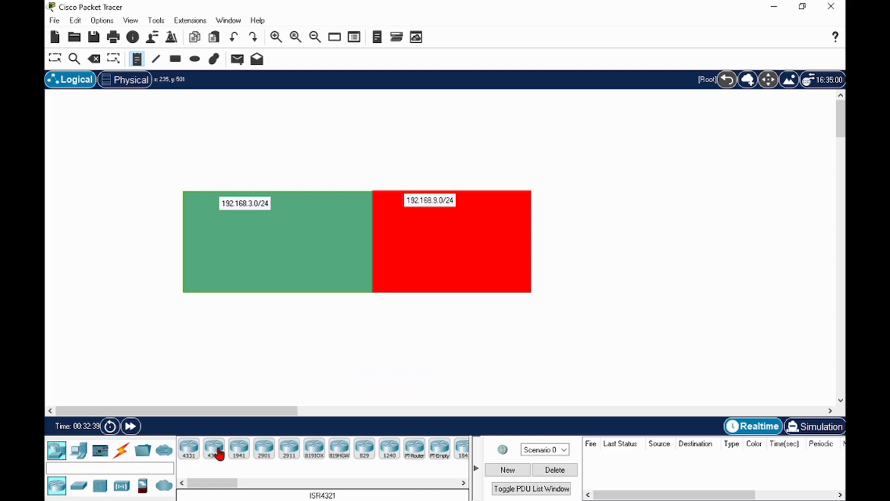
drag(189, 448, 373, 244)
key(Escape)
Add a laptop at the far side of the green area, level with the router, and a server at the far side of the red area.
click(79, 450)
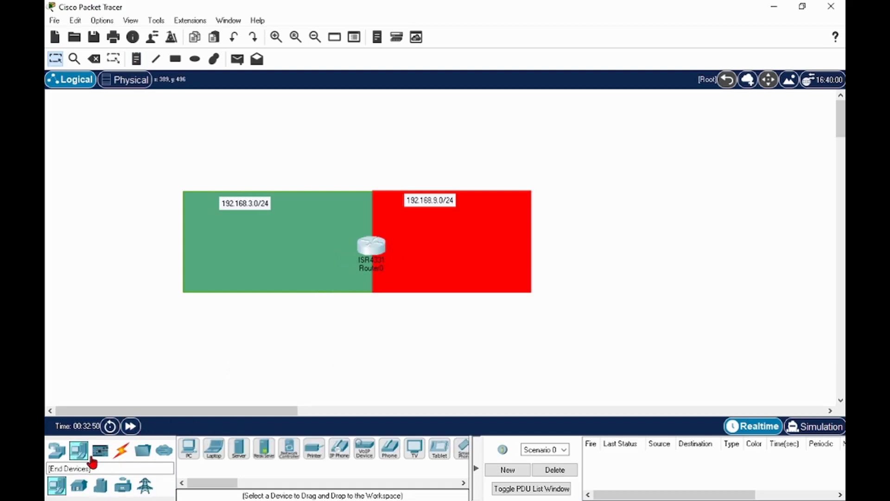
drag(209, 456, 207, 265)
drag(240, 451, 507, 242)
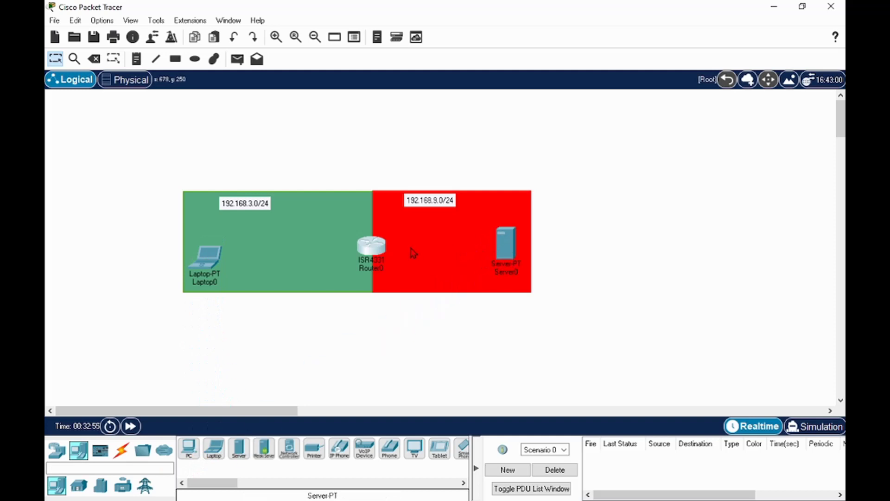
drag(207, 262, 204, 249)
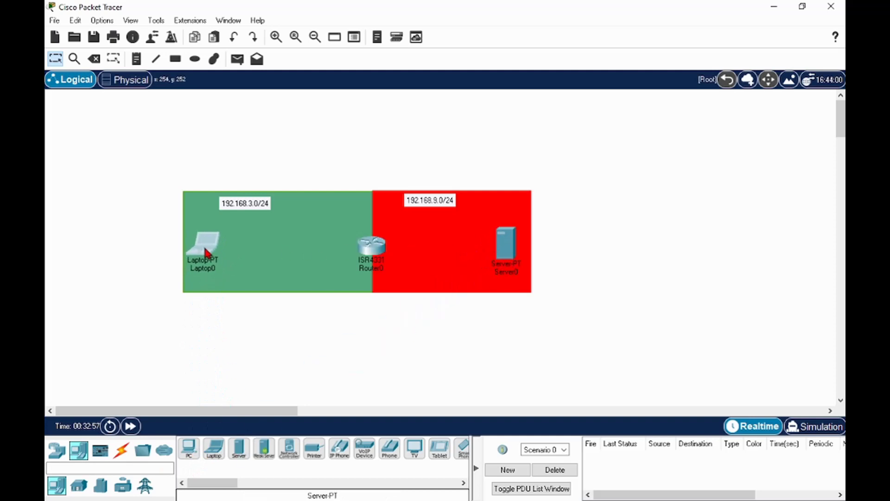
Connect the laptop to the router and the router to the server with automatically chosen cables, and straighten the server's position.
click(370, 245)
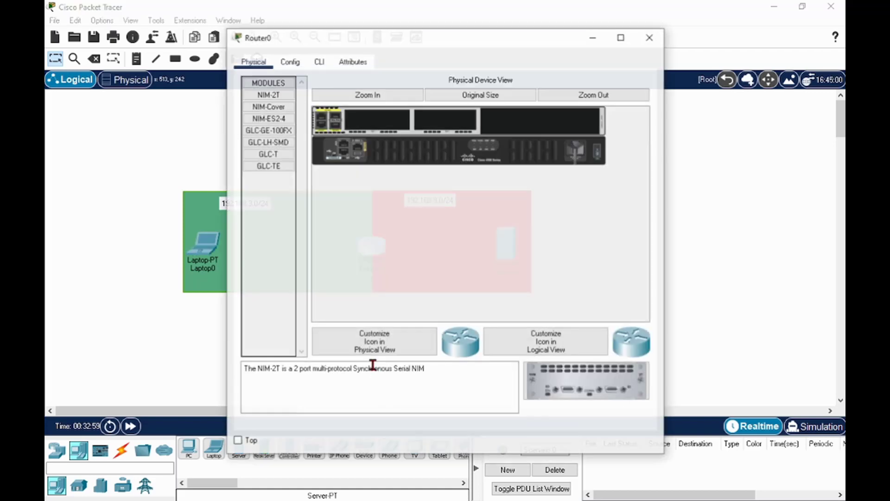
click(650, 37)
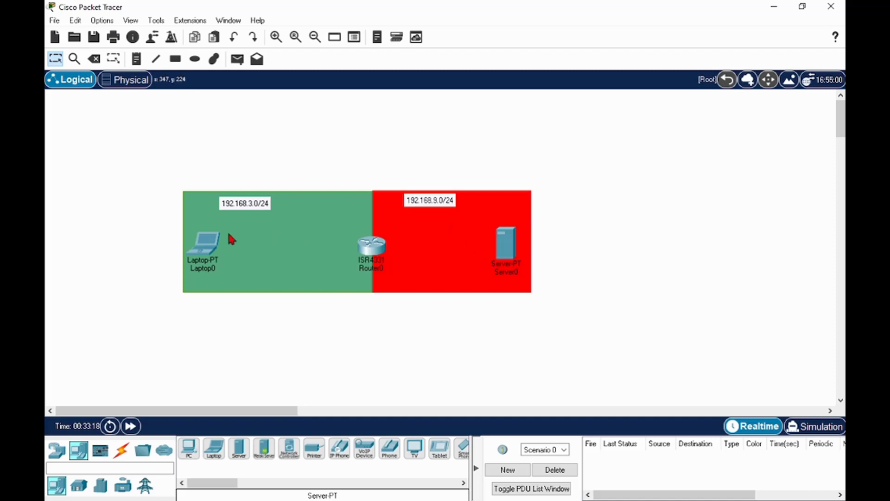
click(120, 452)
click(190, 450)
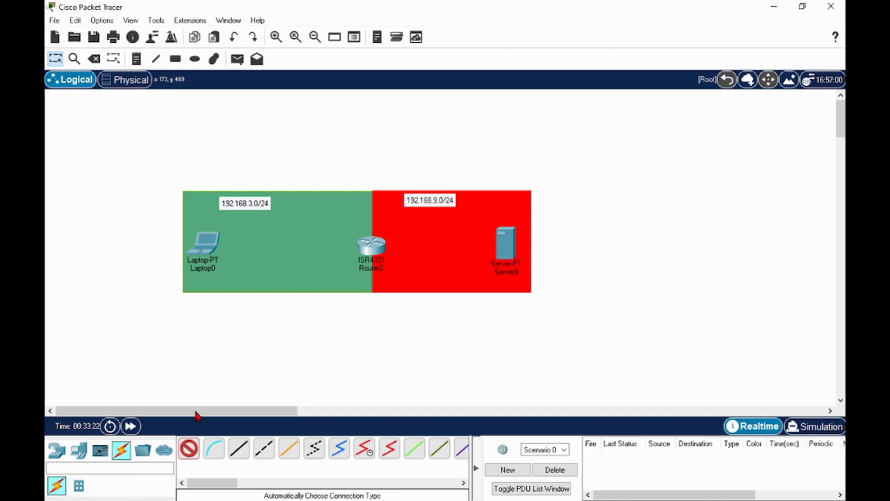
click(217, 247)
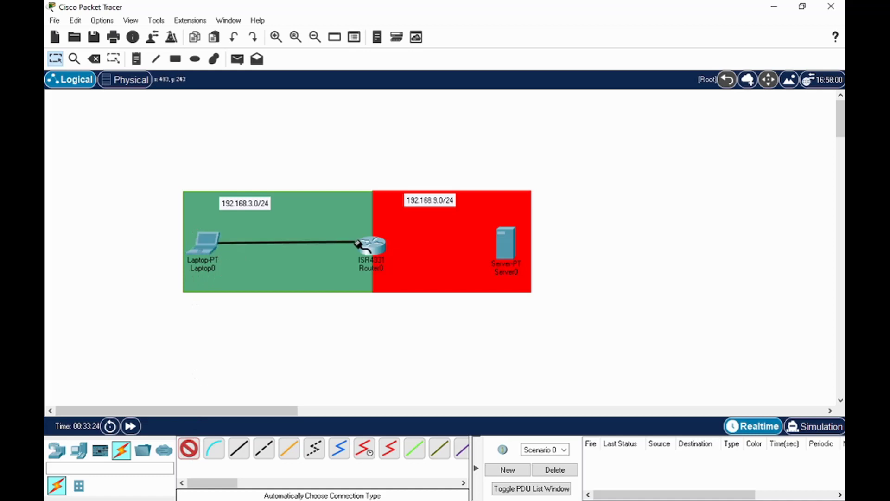
click(371, 243)
click(188, 450)
click(504, 243)
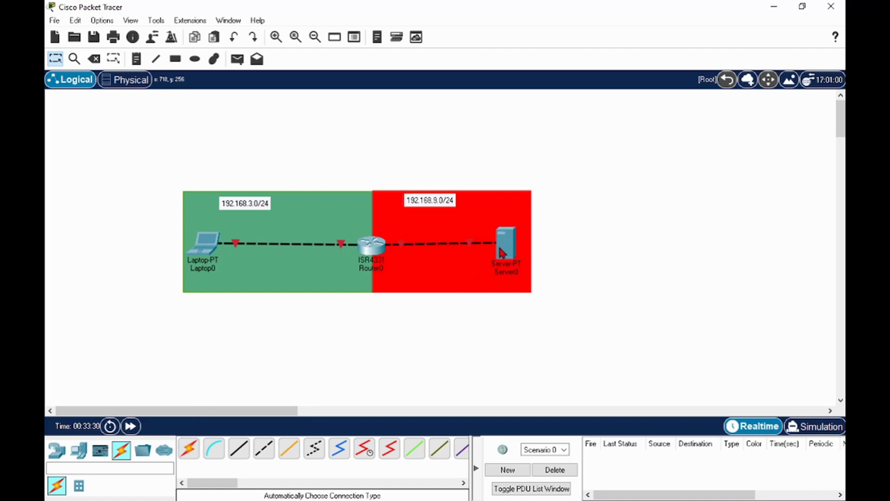
drag(511, 248, 513, 252)
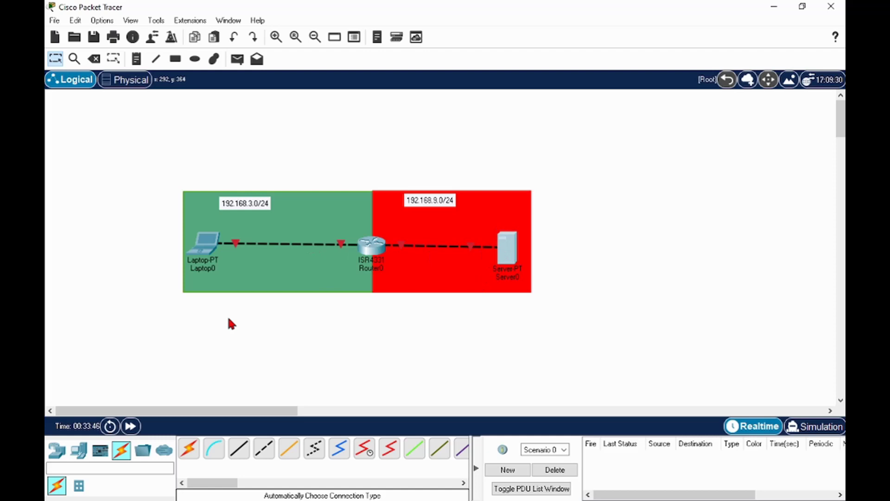
Open the laptop's configuration, move its window clear of the laptop, and display the FastEthernet0 interface settings.
click(202, 245)
click(290, 62)
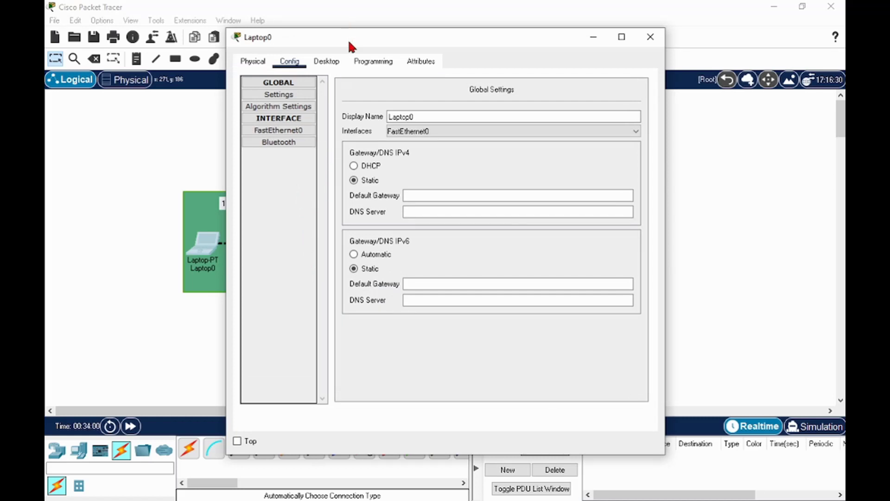
drag(350, 35, 397, 41)
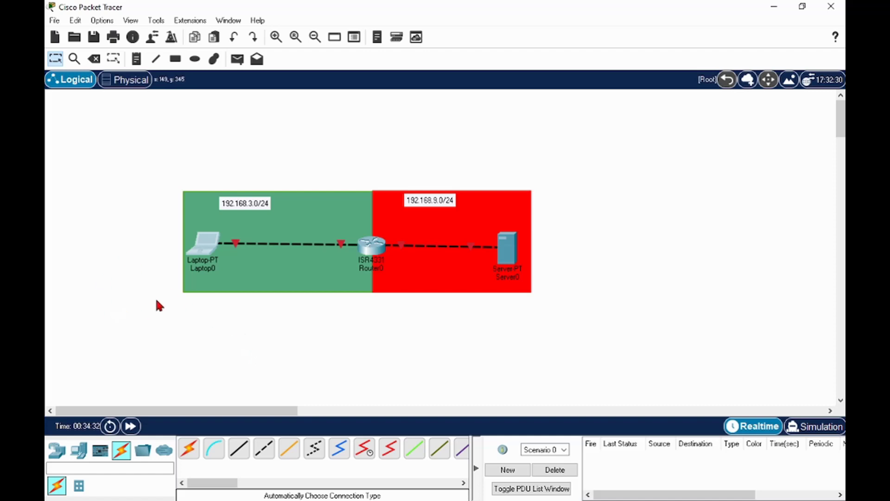
click(203, 245)
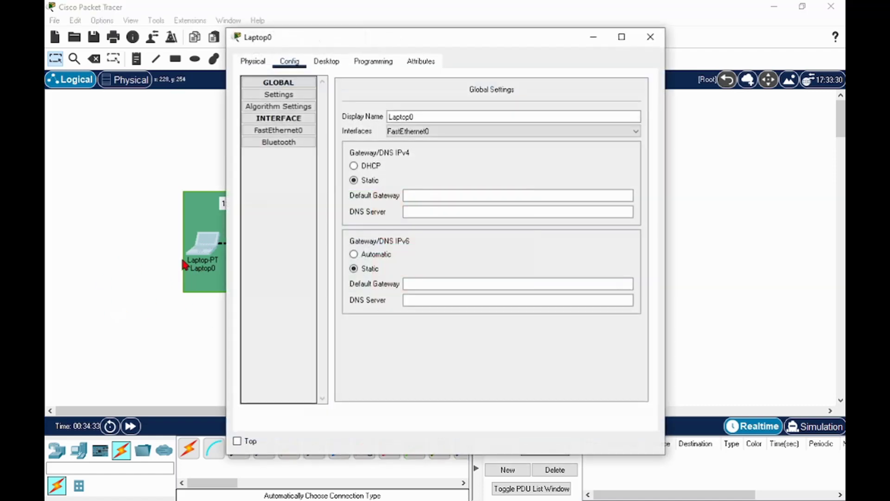
drag(361, 36, 550, 43)
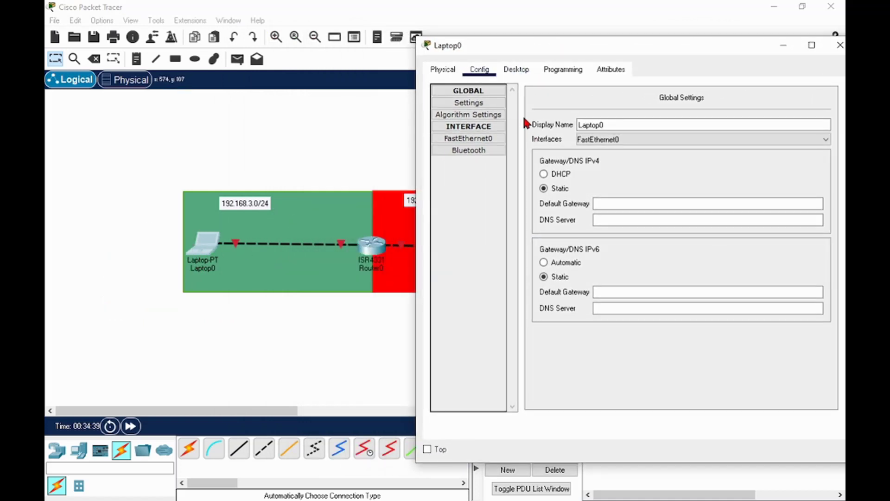
drag(559, 47, 508, 29)
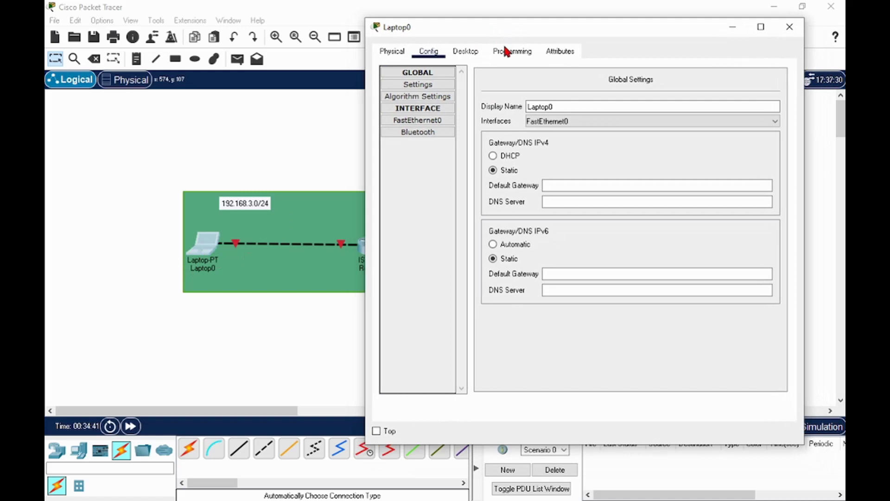
click(424, 123)
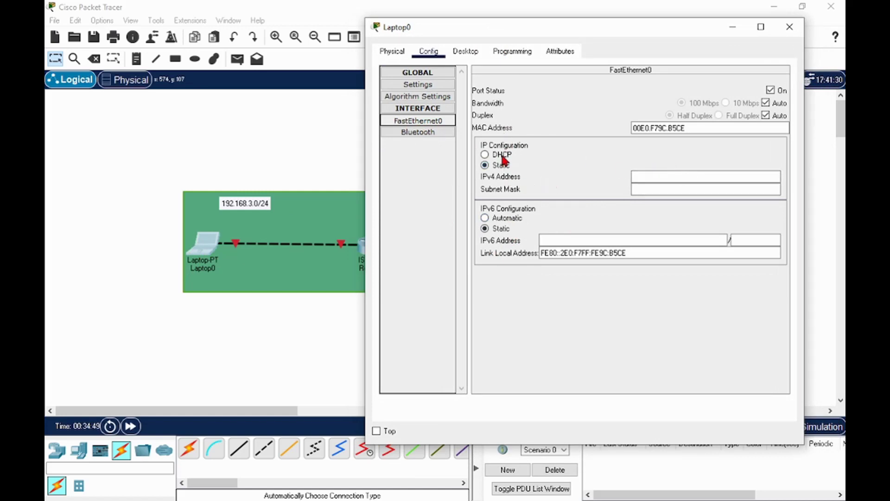
Set the laptop's static FastEthernet0 IPv4 address to 192.168.3.6 with subnet mask 255.255.255.0.
click(636, 179)
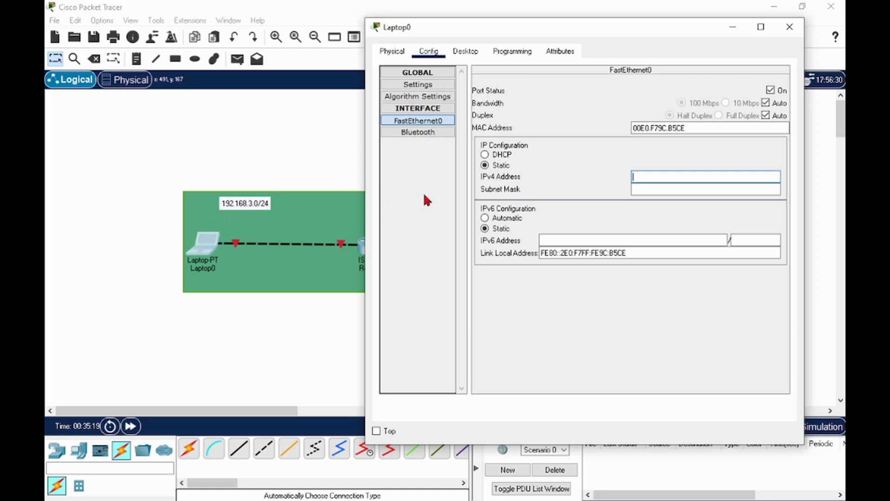
click(664, 179)
click(643, 176)
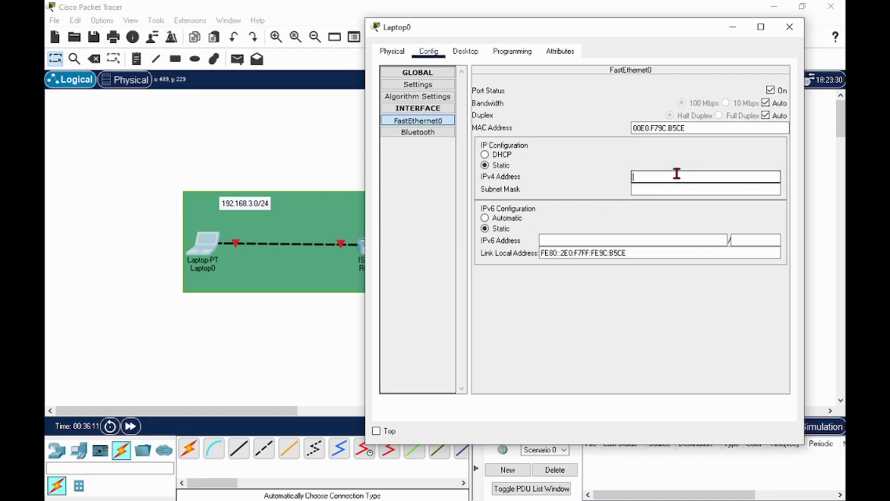
text(192.168.3.6)
click(679, 189)
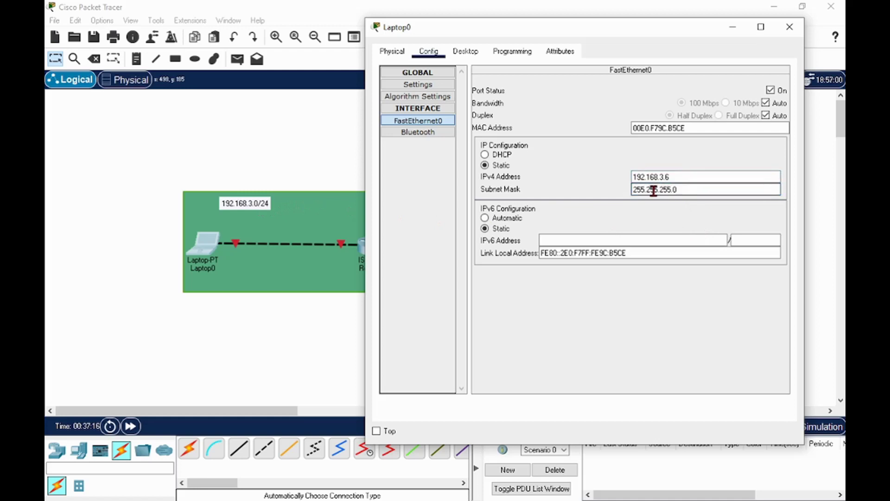
drag(667, 188, 629, 190)
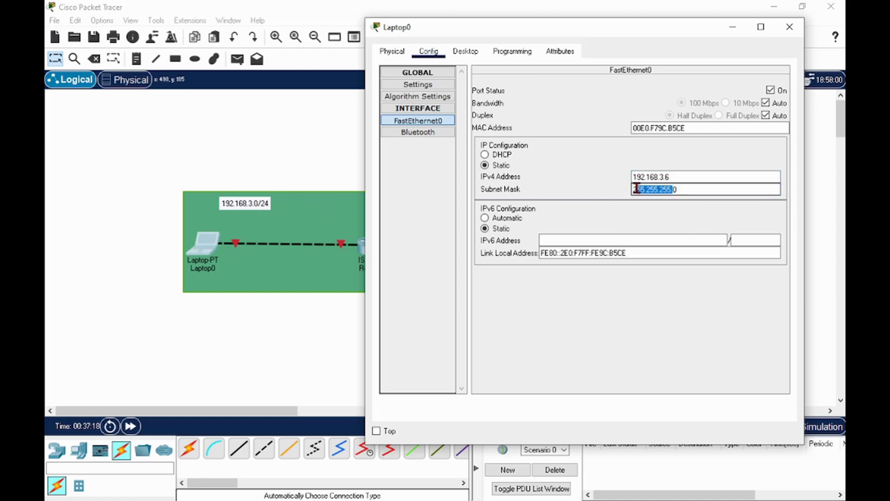
click(686, 189)
mouse_move(686, 190)
mouse_down()
mouse_move(632, 190)
mouse_move(689, 191)
mouse_up()
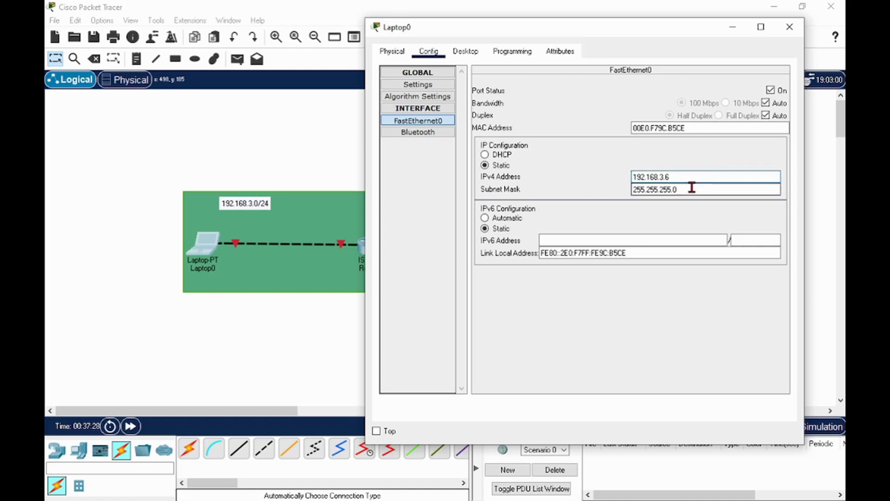
click(692, 176)
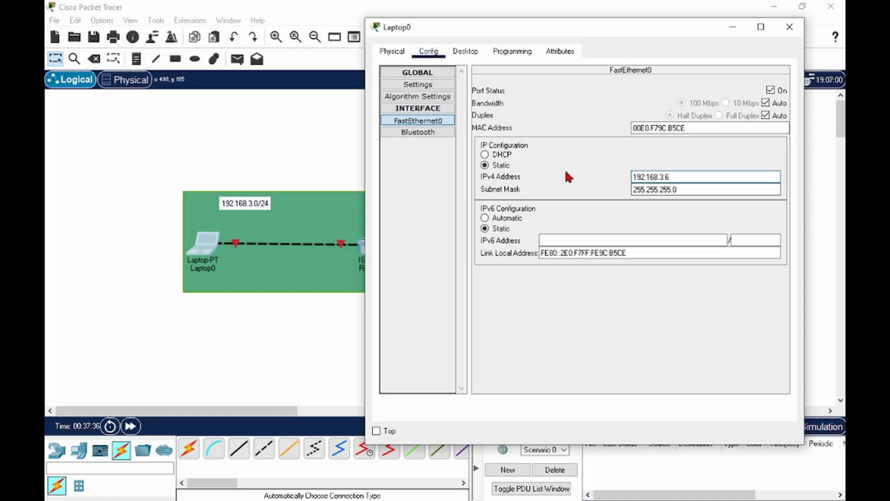
Set the laptop's IPv4 default gateway to 192.168.3.1, leave its configuration, and reopen it to recheck the FastEthernet0 settings.
click(414, 88)
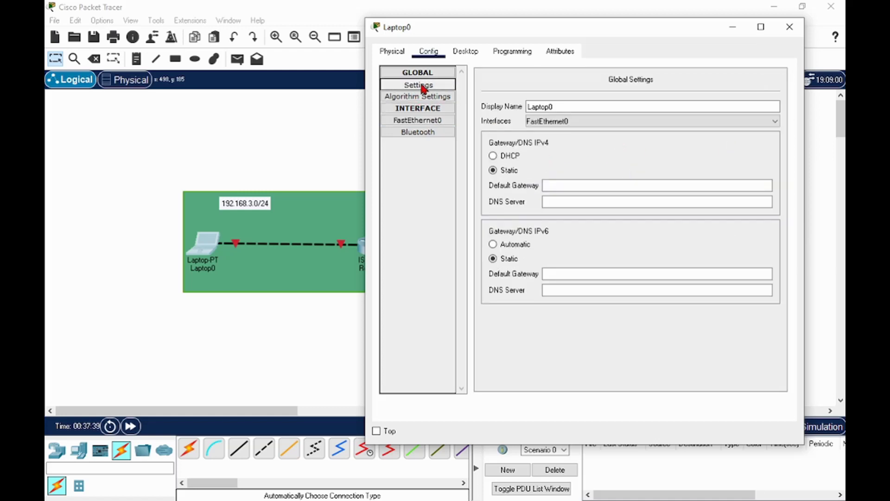
click(568, 185)
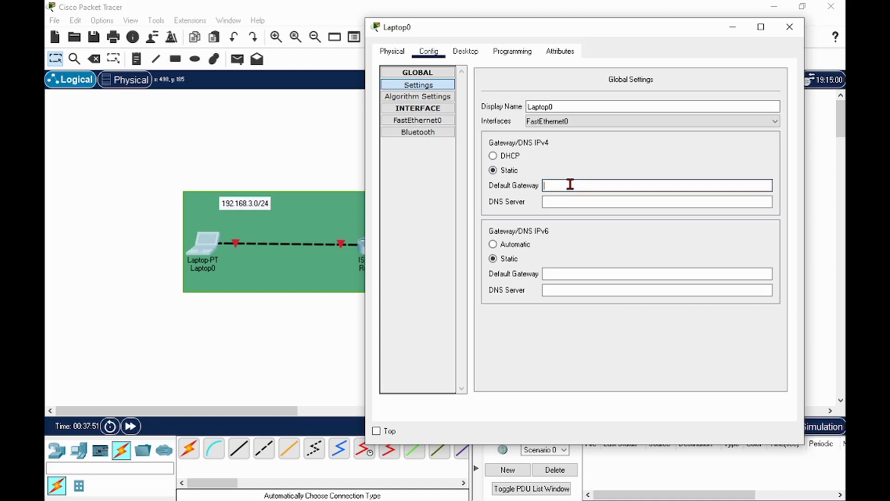
text(192.)
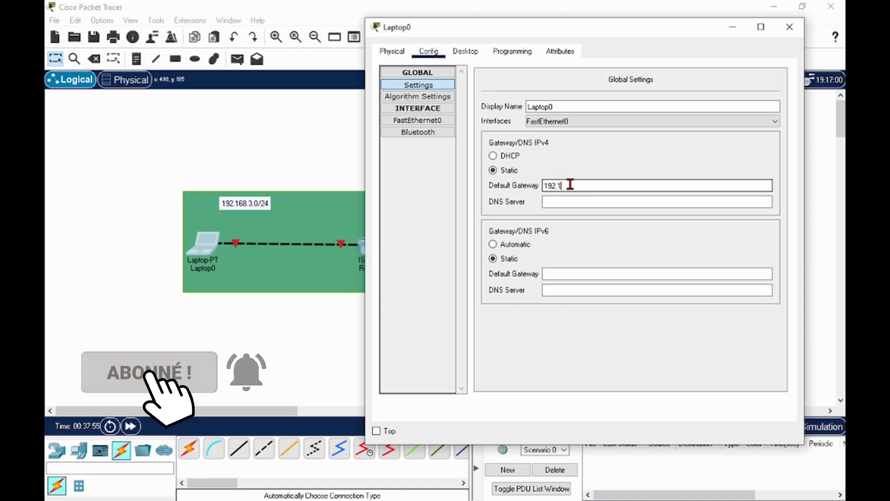
text(168.3.1)
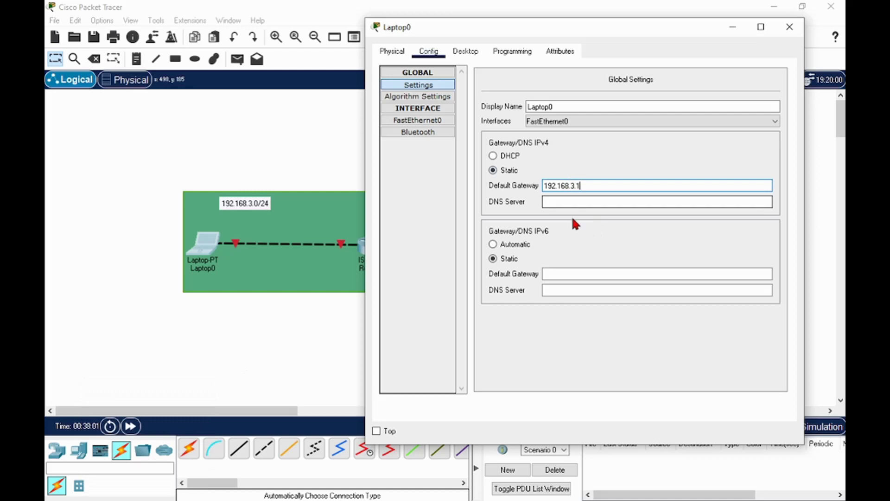
click(562, 201)
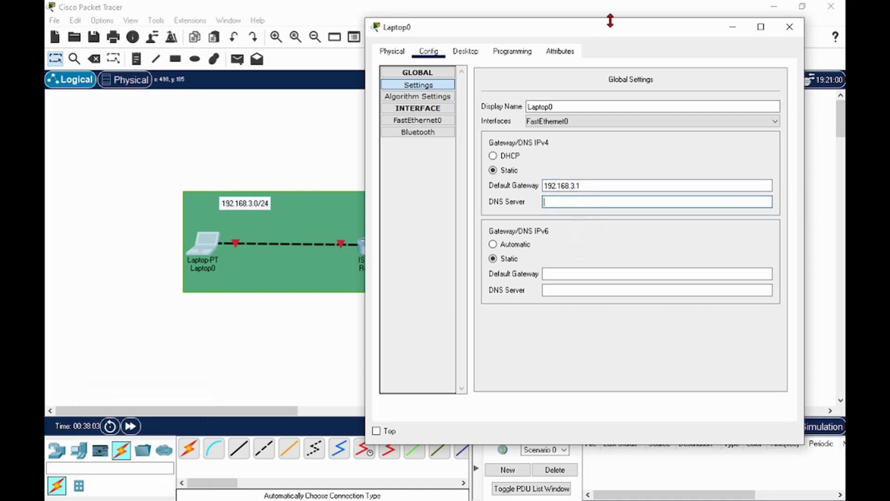
drag(608, 30, 587, 36)
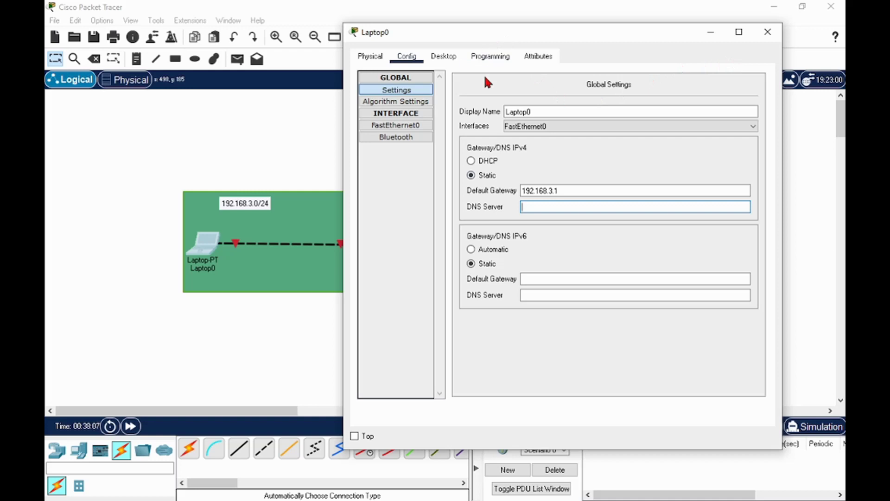
click(768, 33)
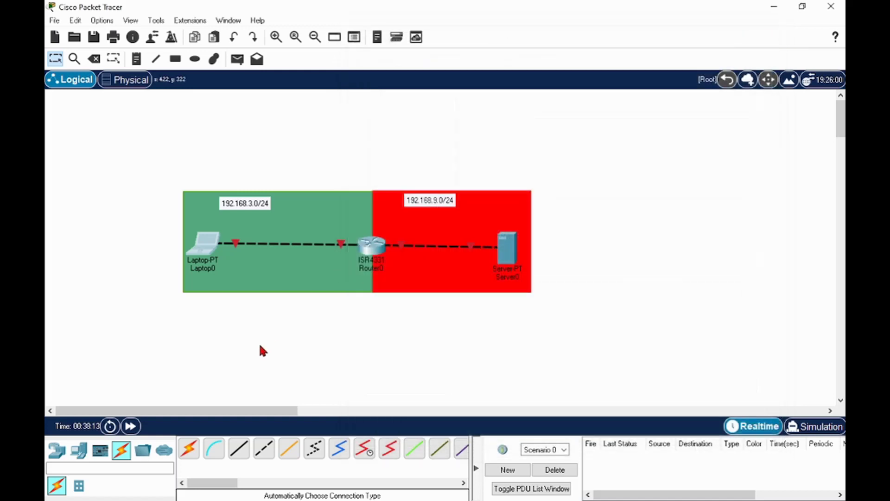
click(219, 256)
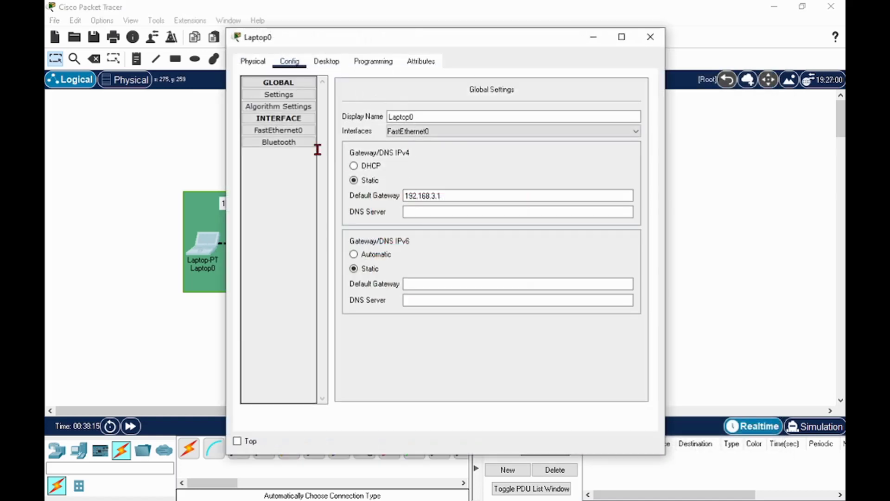
click(292, 132)
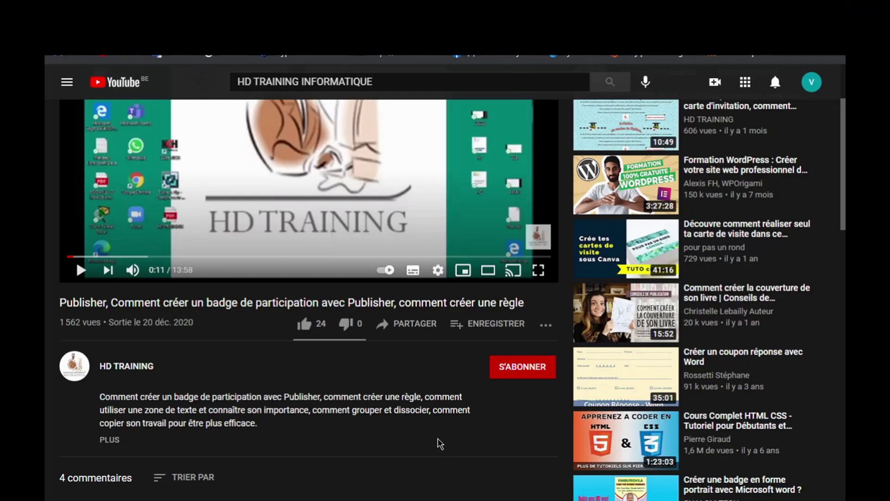
Switch to YouTube, subscribe to the HD TRAINING channel with all notifications, and like the video.
click(513, 366)
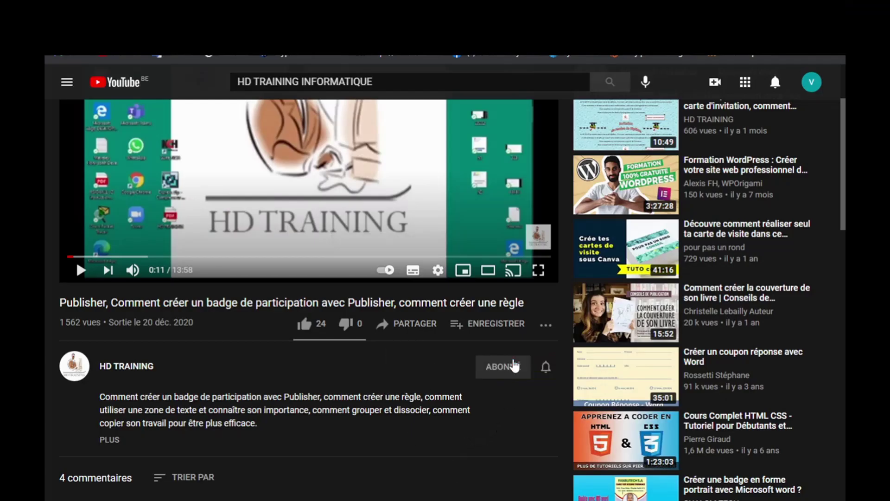
click(546, 369)
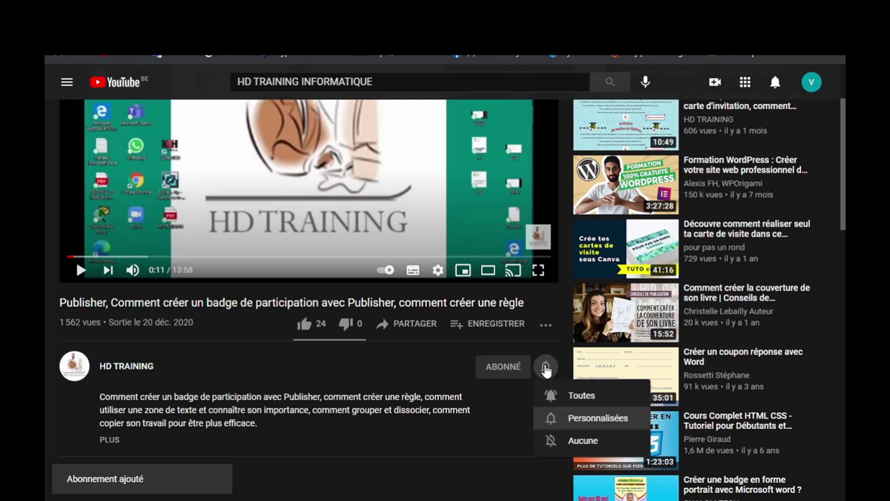
click(575, 401)
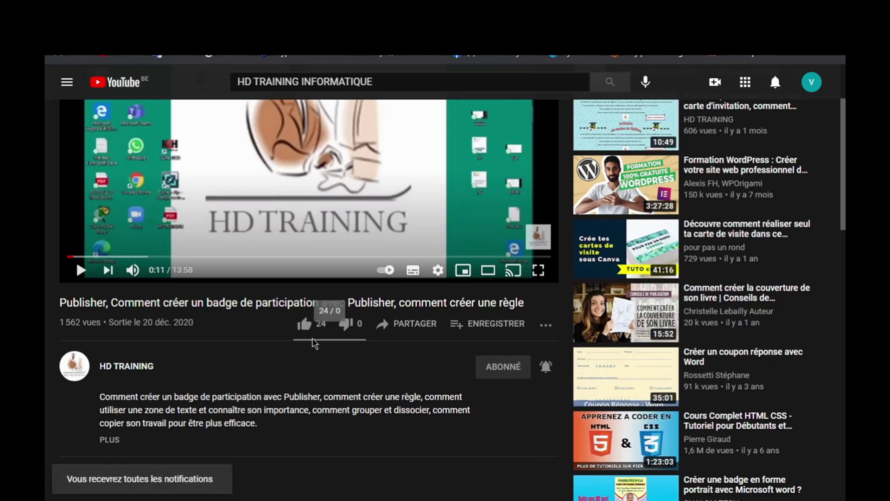
click(307, 326)
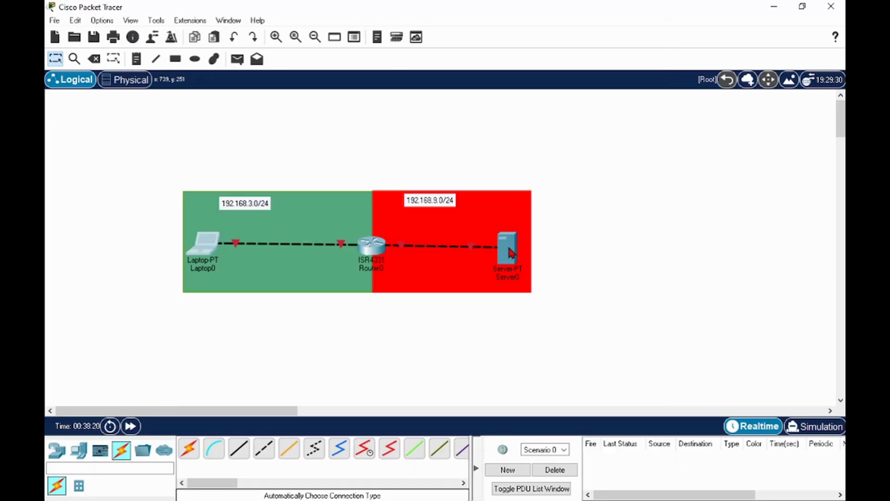
In Packet Tracer, open the server's FastEthernet0 configuration and move its window below the 192.168.9.0/24 note.
mouse_move(511, 246)
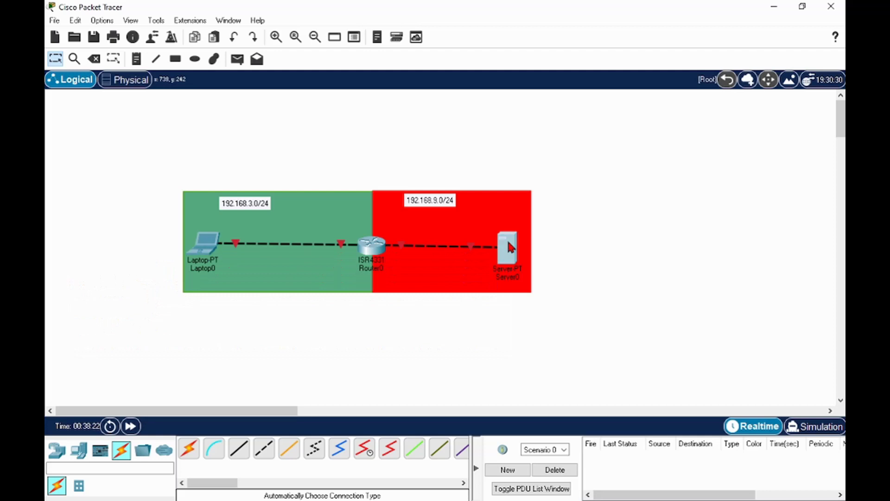
click(511, 247)
drag(487, 37, 595, 38)
click(408, 65)
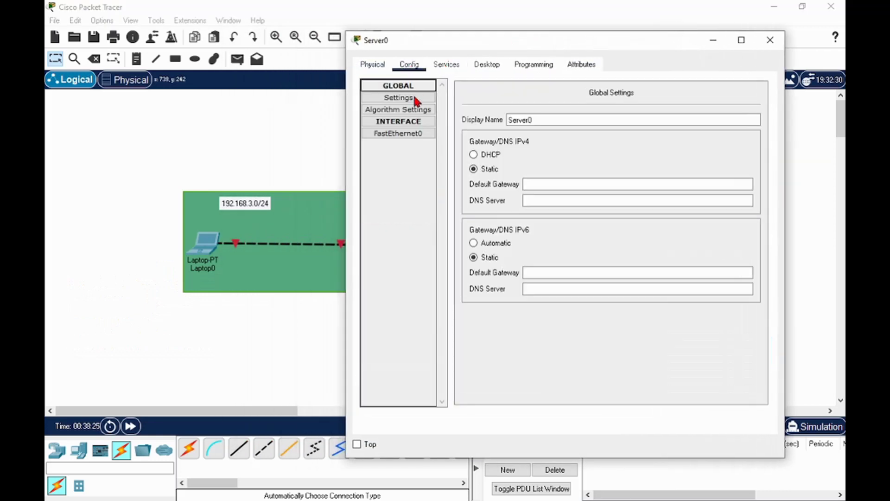
click(397, 134)
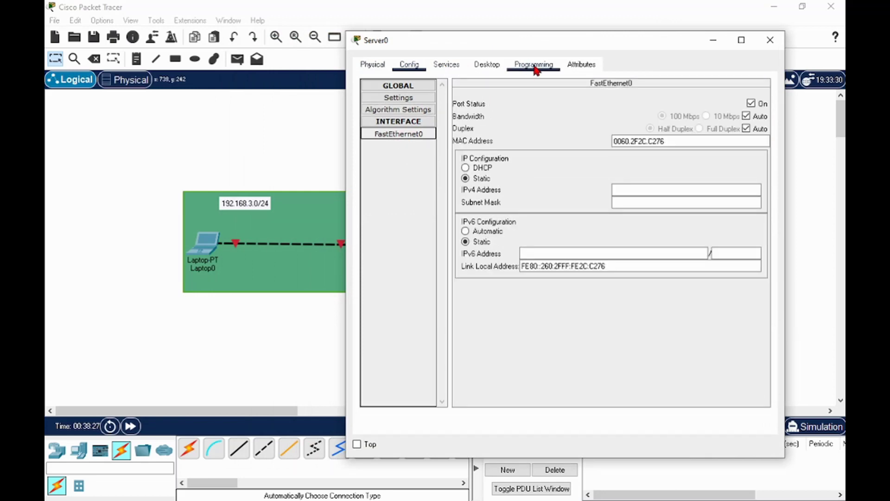
drag(580, 49, 491, 253)
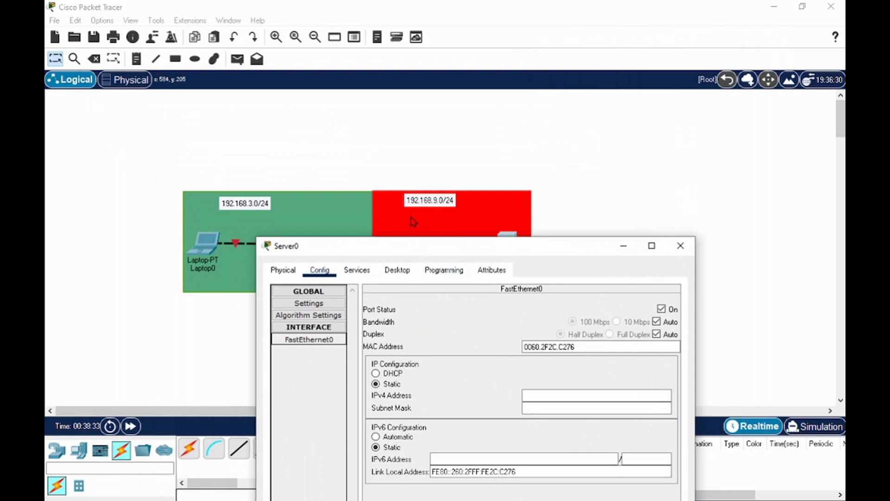
Set the server's static FastEthernet0 IPv4 address to 192.168.9.254 with subnet mask 255.255.255.0.
click(552, 395)
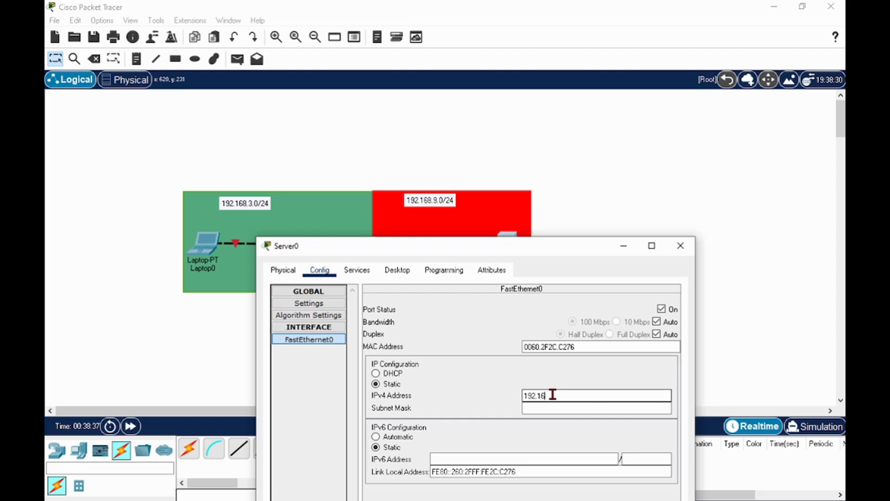
text(192.168.9)
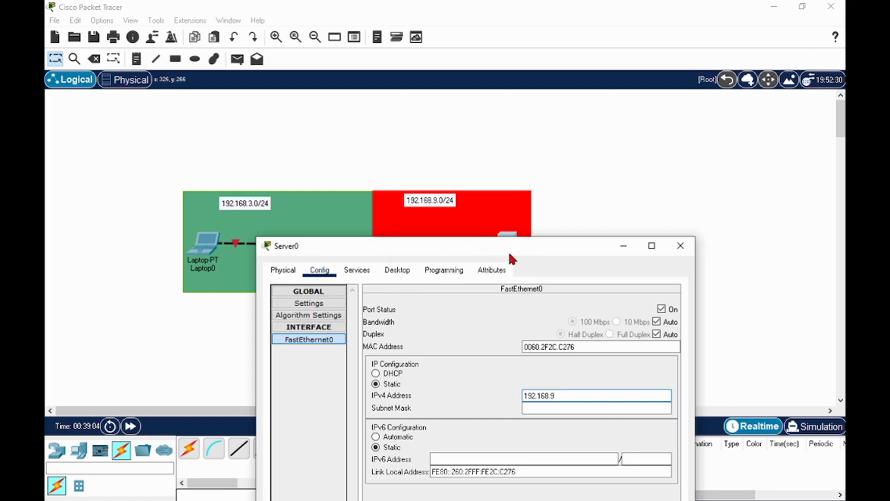
drag(419, 246, 413, 286)
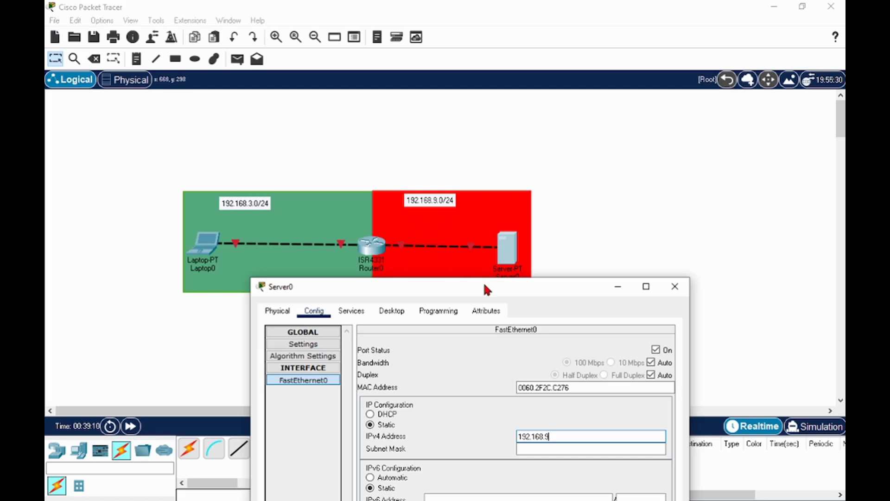
drag(495, 291, 488, 258)
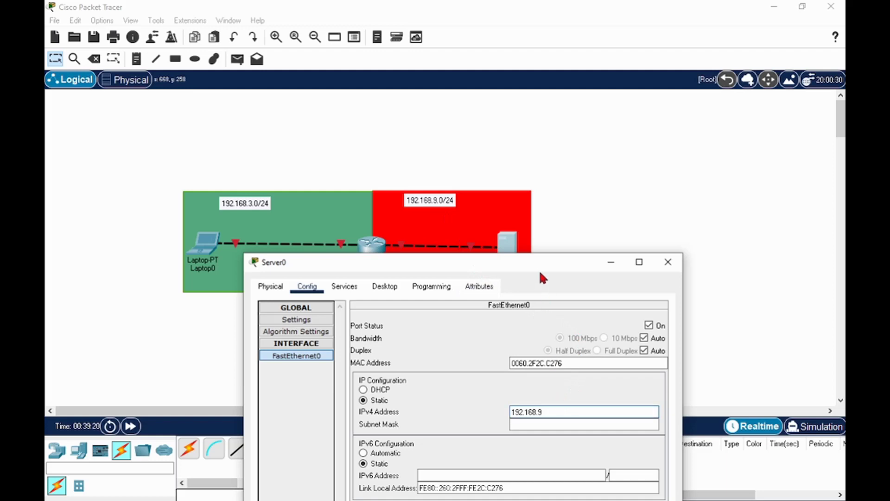
drag(537, 264, 534, 288)
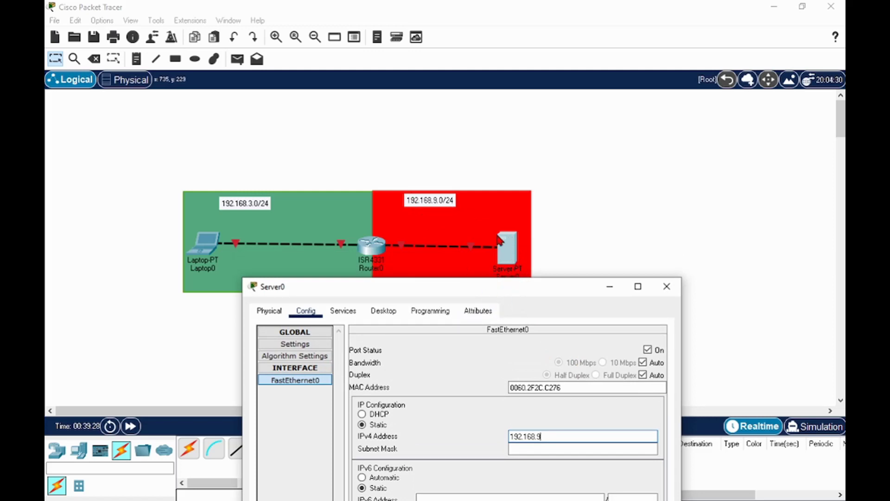
drag(525, 286, 527, 259)
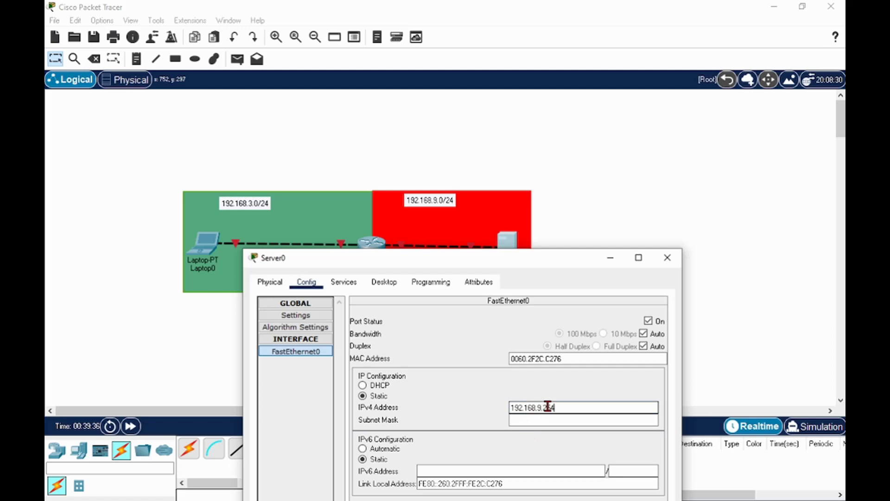
click(521, 419)
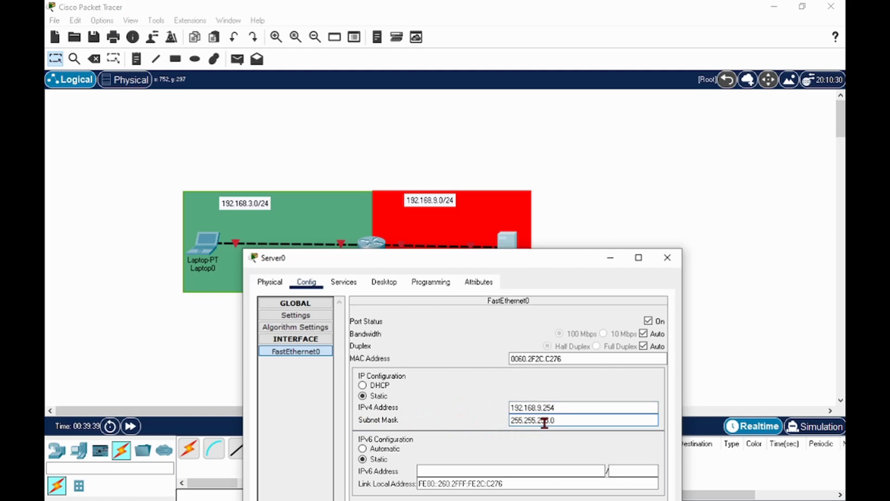
click(562, 421)
Set the server's IPv4 default gateway to 192.168.9.1 in its global settings and close its configuration.
drag(545, 261, 566, 237)
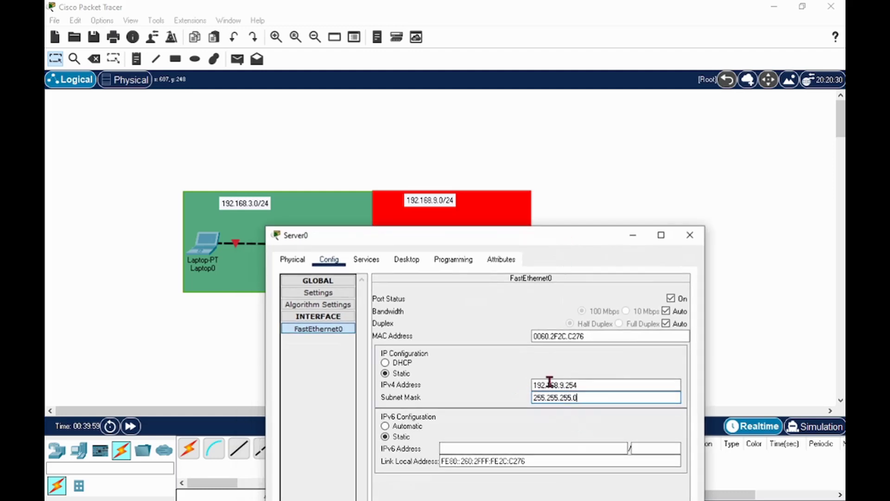
click(315, 297)
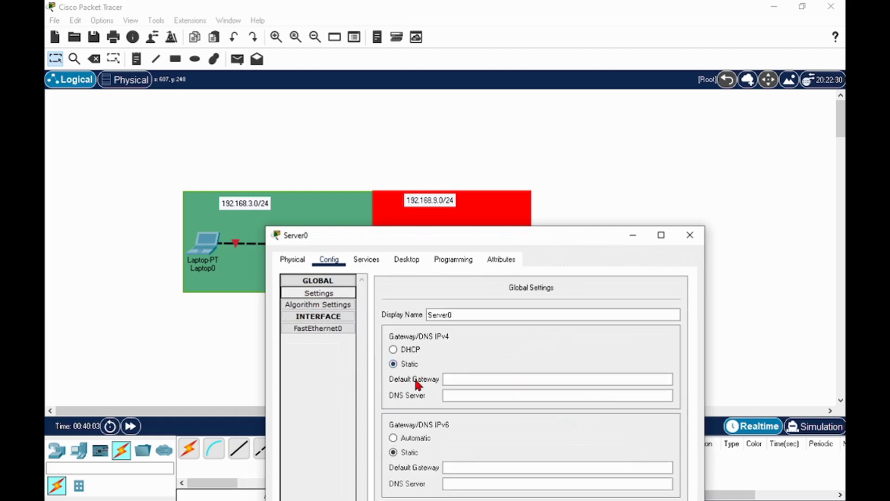
click(468, 381)
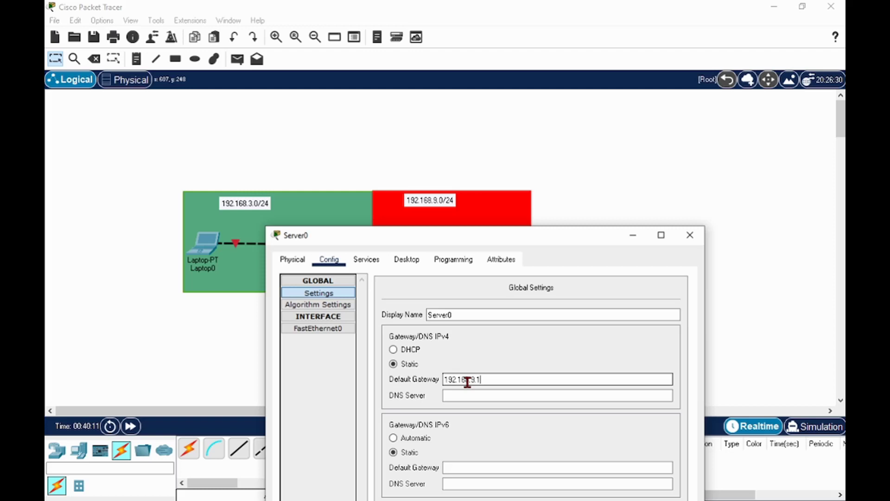
click(690, 235)
Open the router's configuration, check which Gigabit port faces each network, and view the GigabitEthernet0/0/1 settings.
click(371, 245)
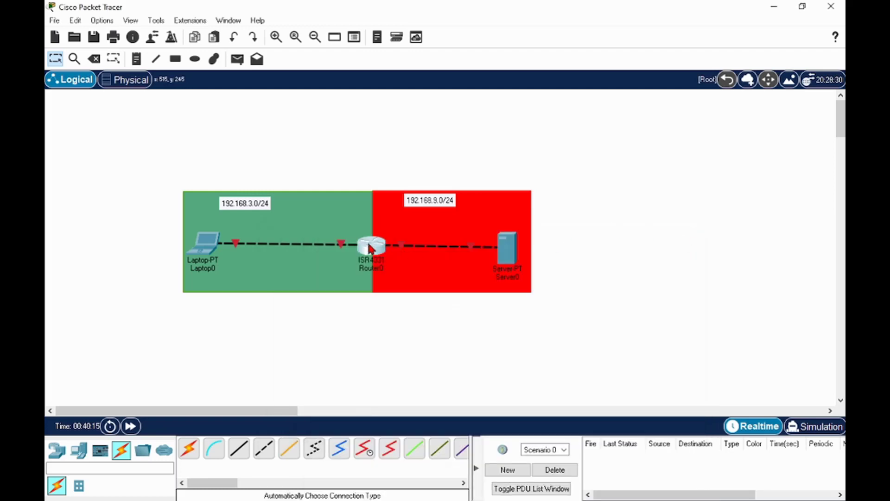
drag(421, 41, 466, 312)
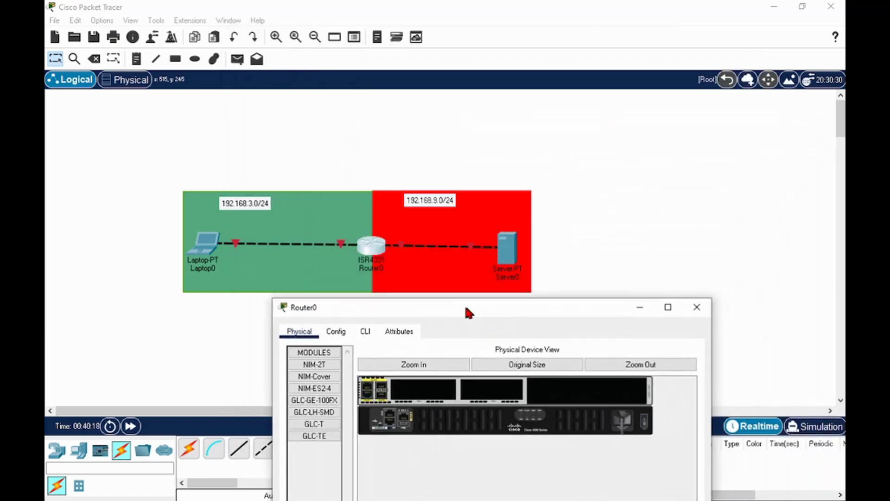
click(363, 143)
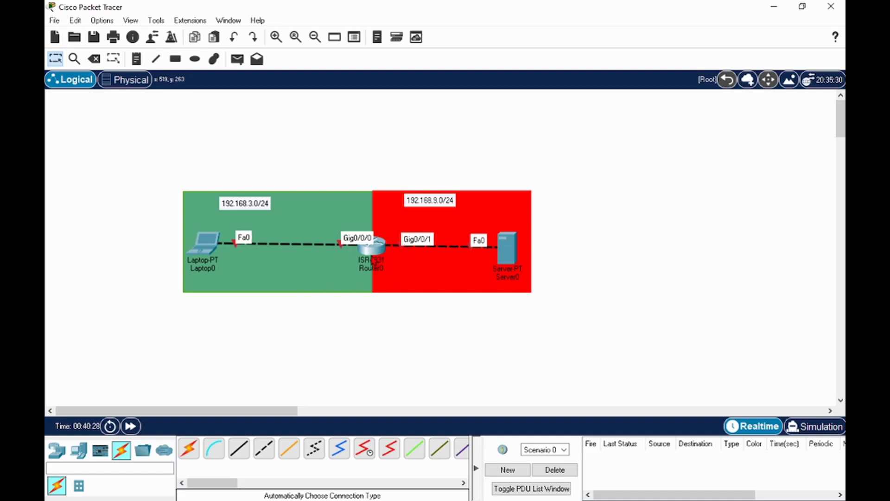
click(373, 261)
drag(459, 308, 619, 163)
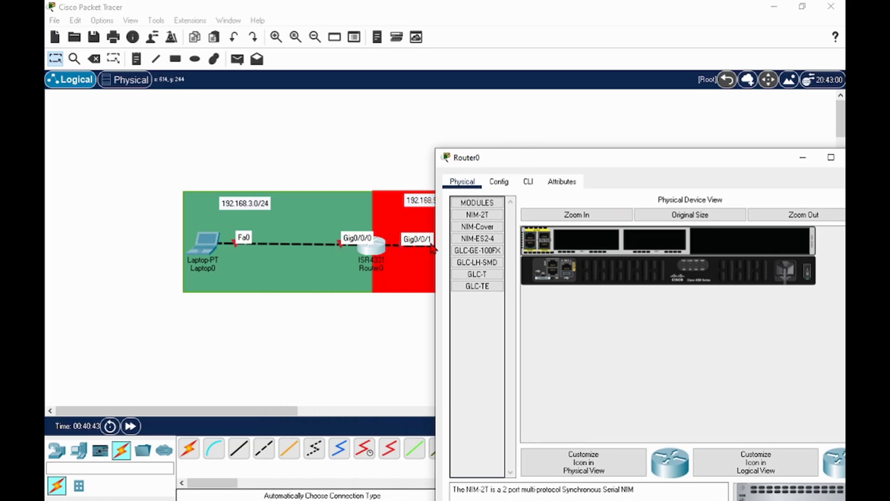
click(499, 182)
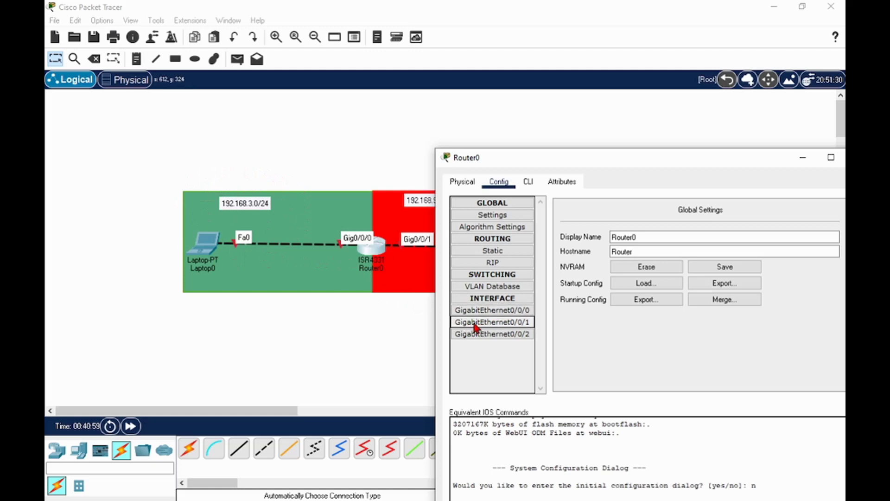
click(512, 322)
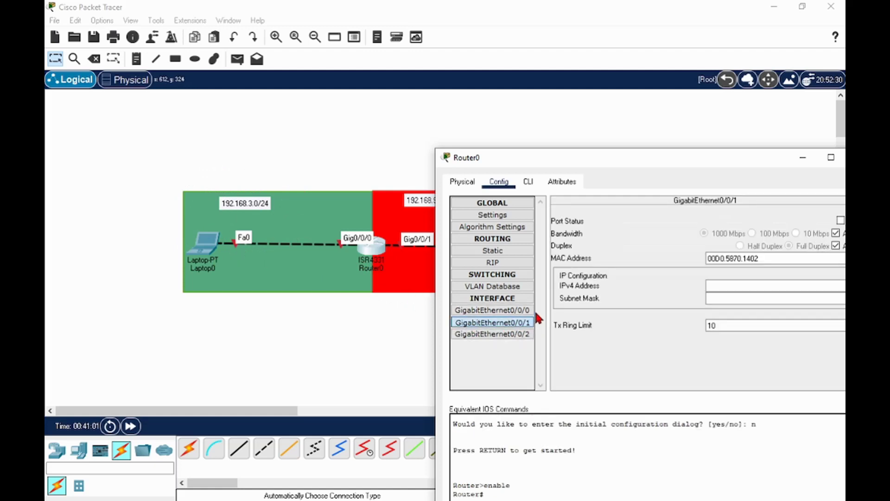
drag(575, 155, 363, 313)
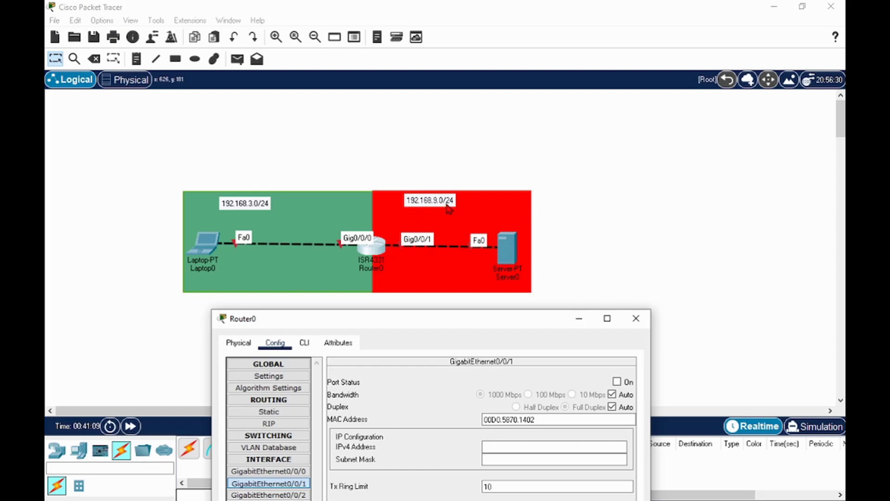
drag(428, 319, 598, 139)
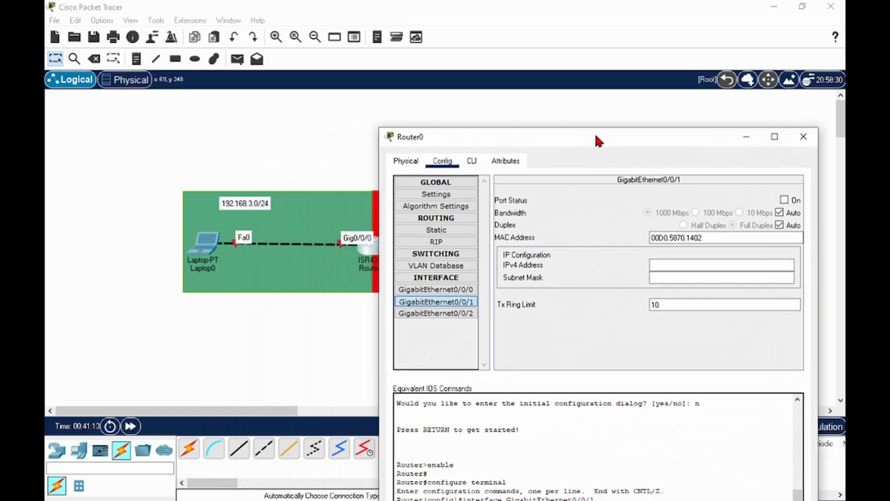
Give the router's GigabitEthernet0/0/0 interface IPv4 address 192.168.3.1 with subnet mask 255.255.255.0 and turn its port on.
click(462, 289)
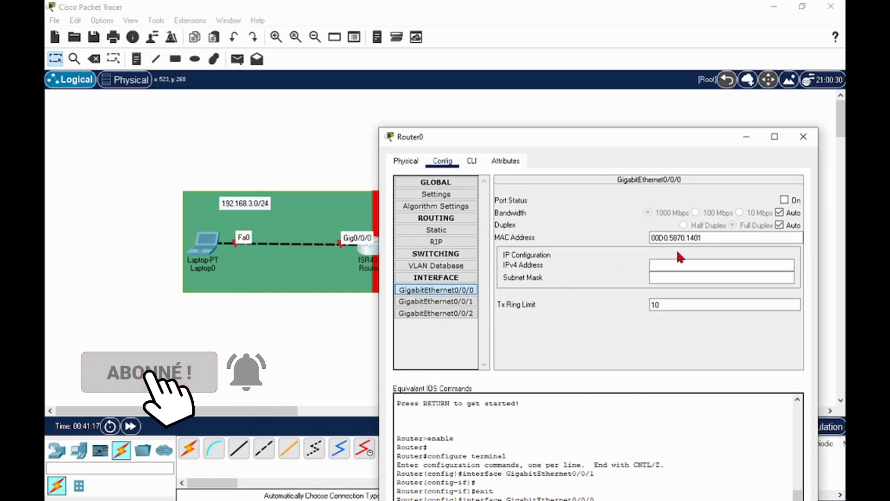
click(677, 263)
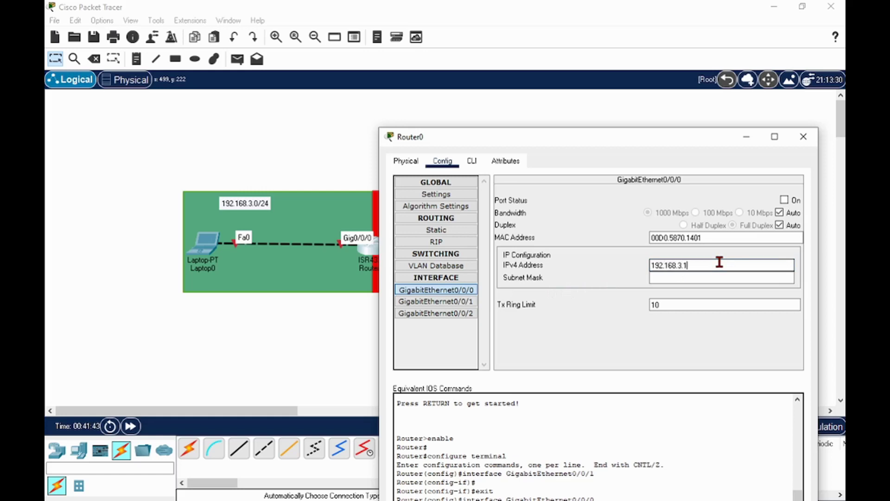
click(698, 277)
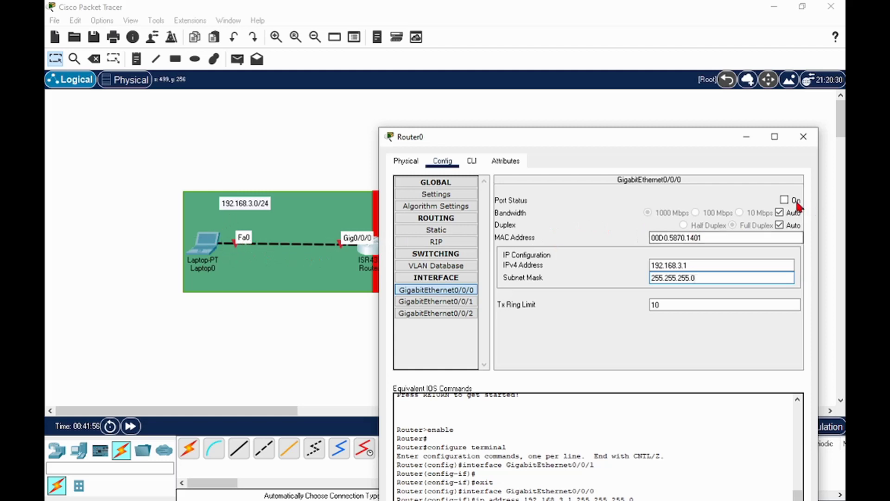
click(783, 199)
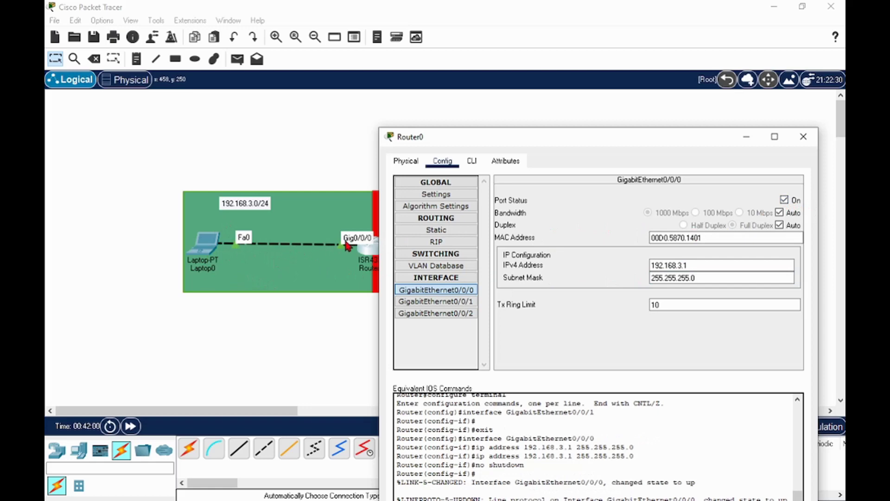
Give the router's GigabitEthernet0/0/1 interface IPv4 address 192.168.9.1 with subnet mask 255.255.255.0 and turn its port on.
drag(547, 138, 288, 289)
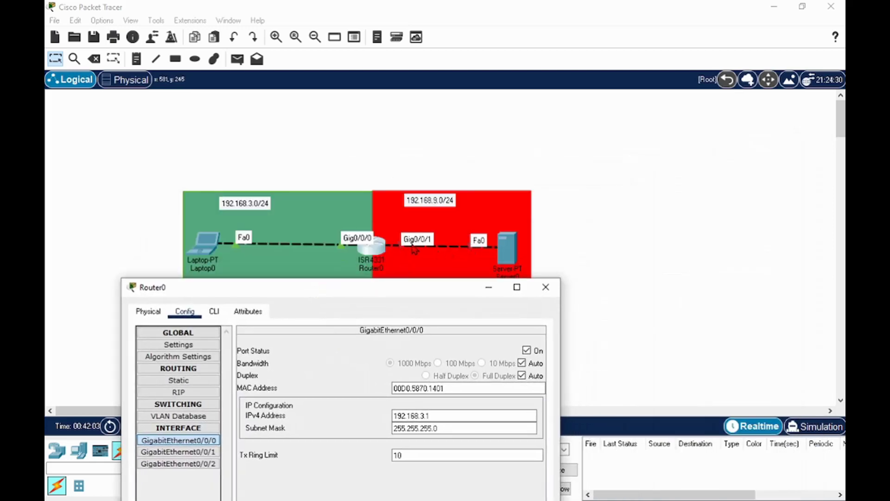
click(197, 451)
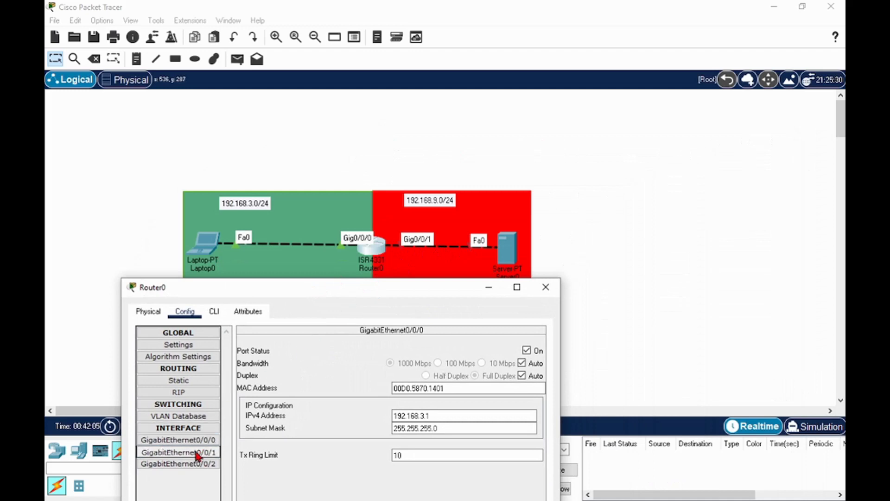
click(416, 420)
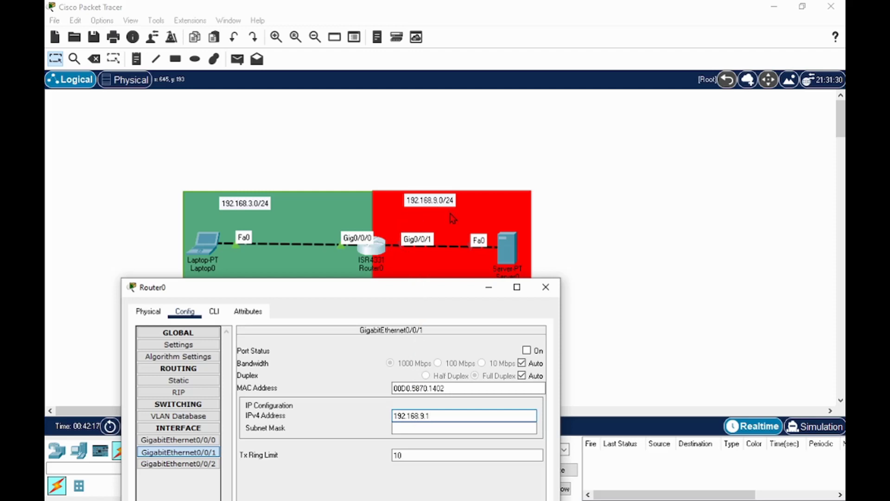
click(416, 427)
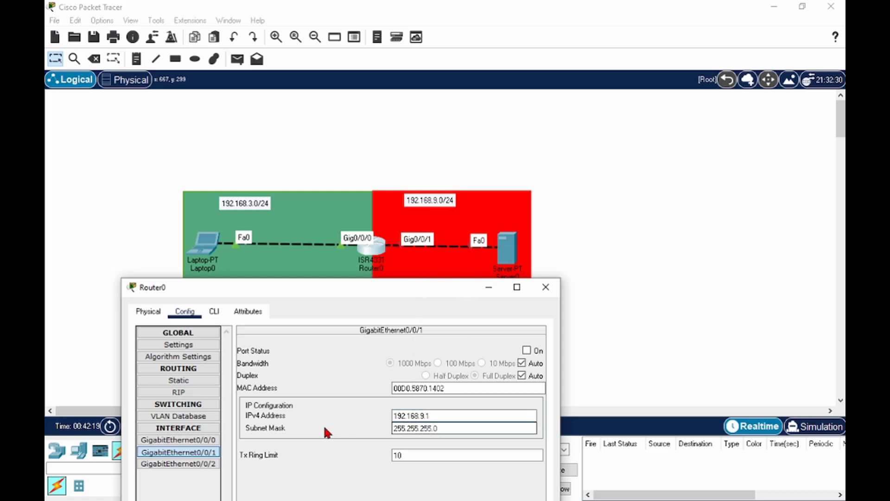
click(526, 350)
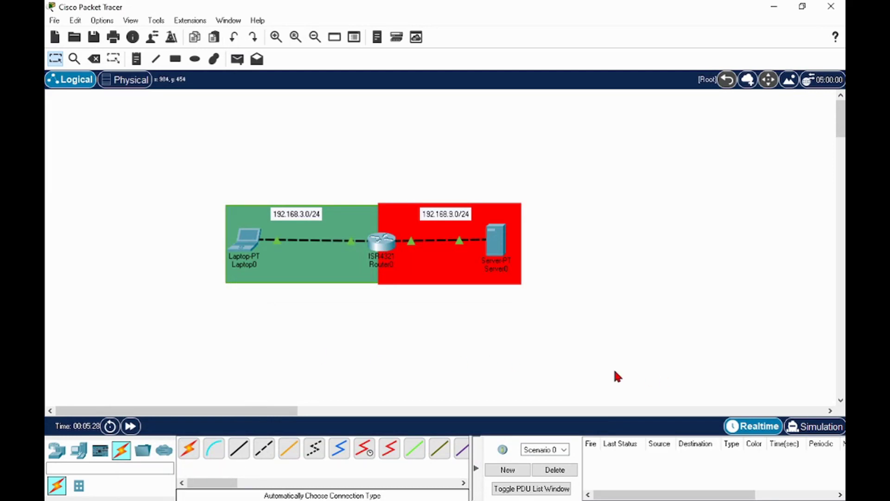
Bring up the laptop's command prompt and enter the command ping 192.168.9.254 without running it.
click(242, 245)
drag(428, 267, 462, 73)
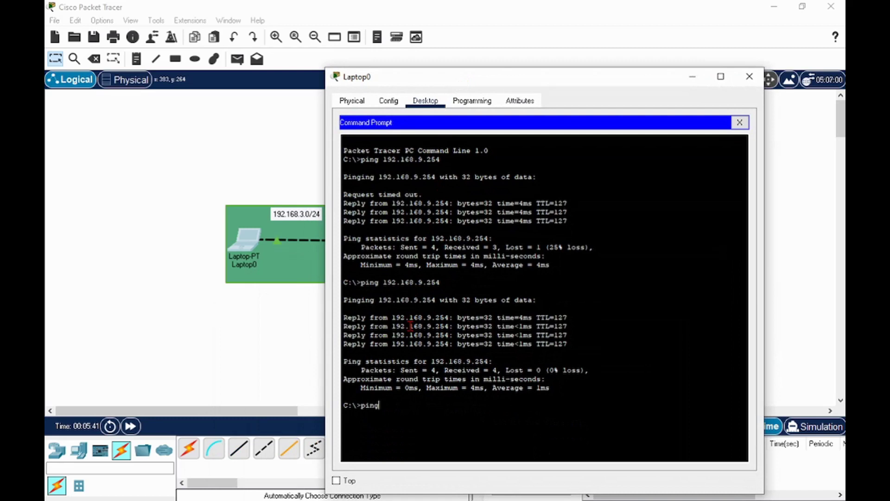
text(192.168.9.254)
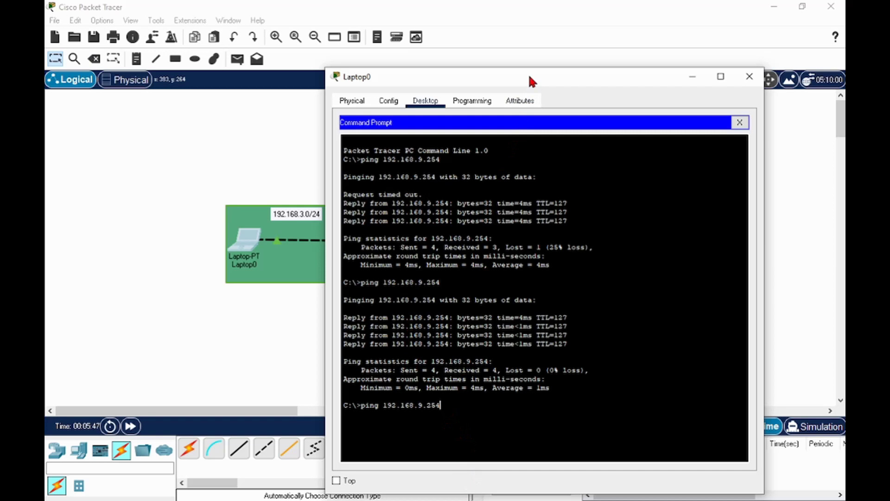
Switch to Simulation mode and run the prepared ping to 192.168.9.254 from the laptop's command prompt.
click(815, 431)
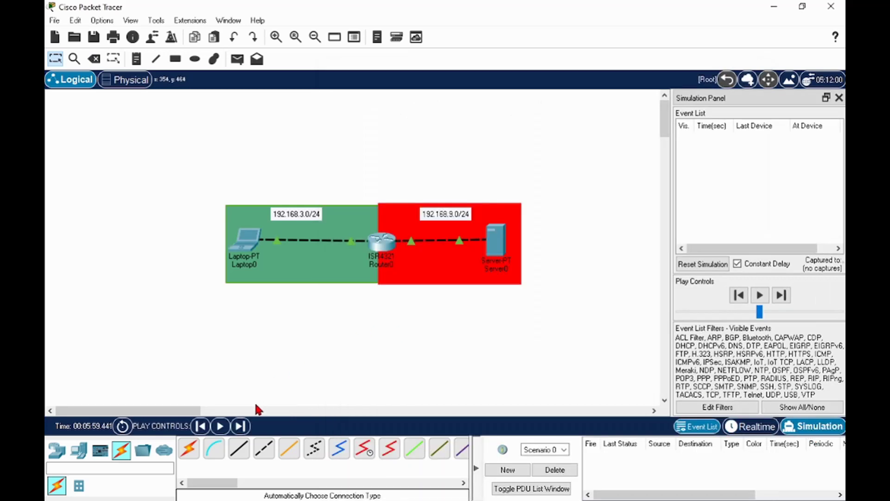
click(253, 242)
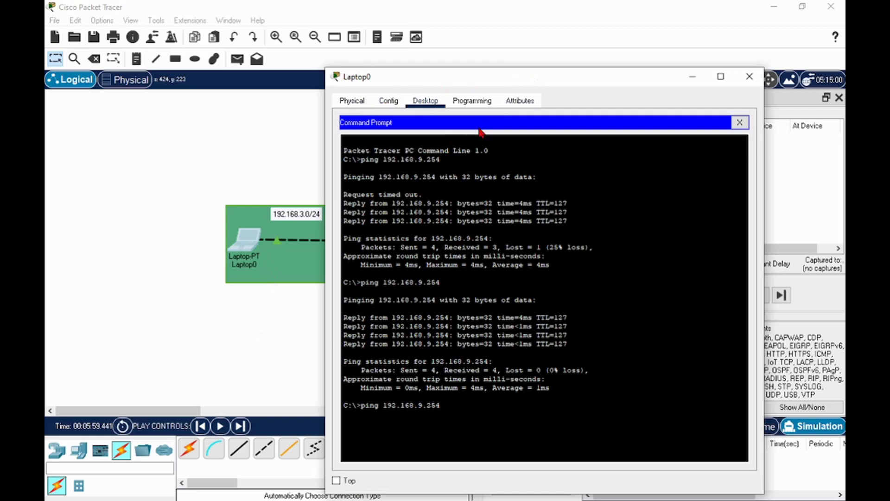
drag(611, 71, 540, 140)
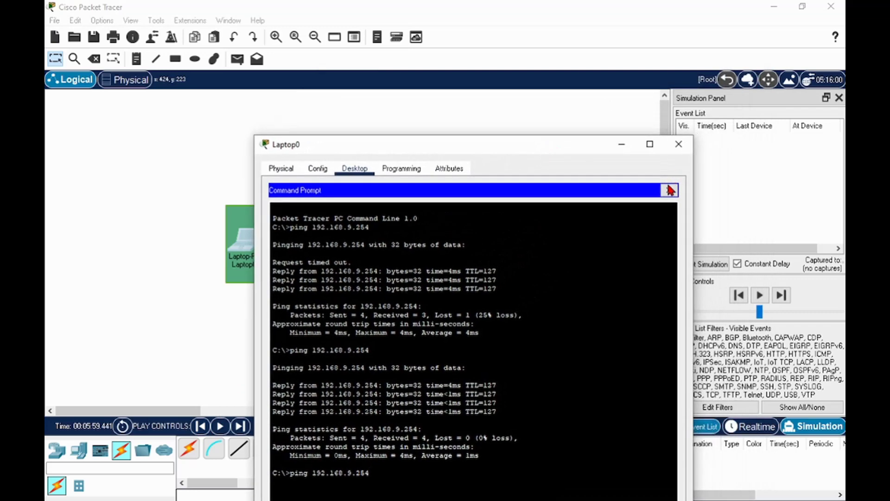
key(Return)
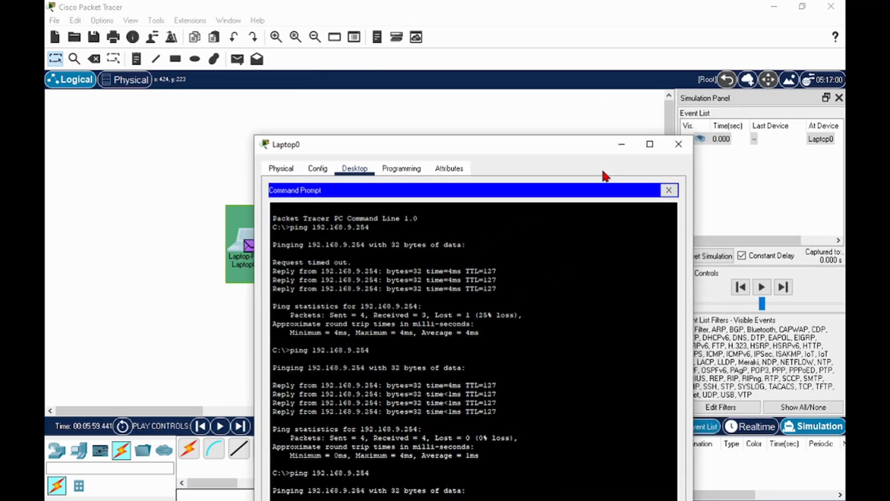
Advance the simulation event by event until the ping packet has gone through the router to the server and back to the laptop.
click(241, 426)
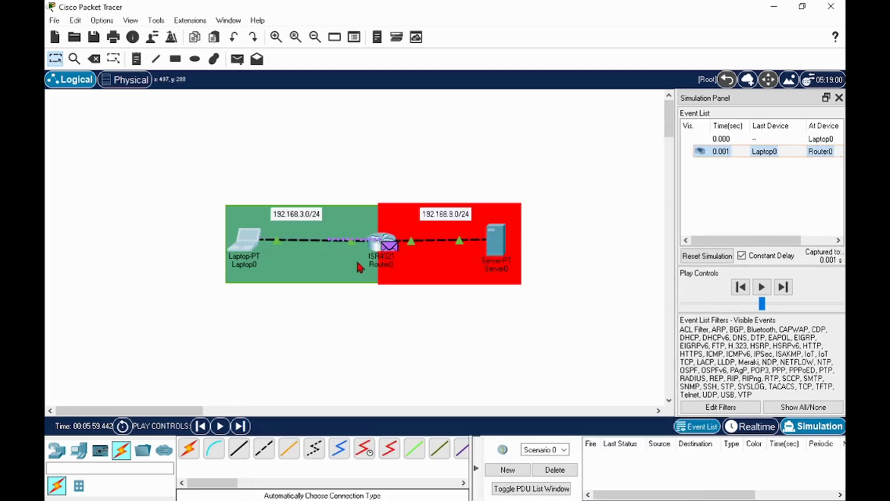
click(239, 427)
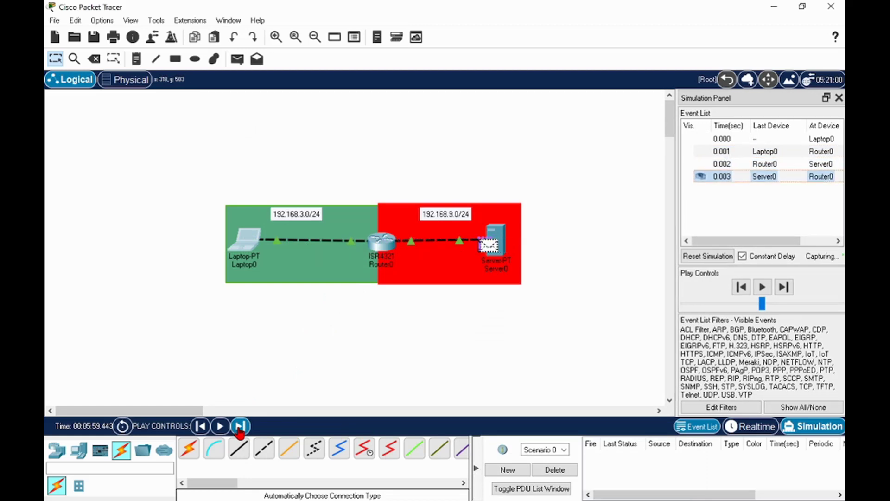
click(240, 428)
click(240, 427)
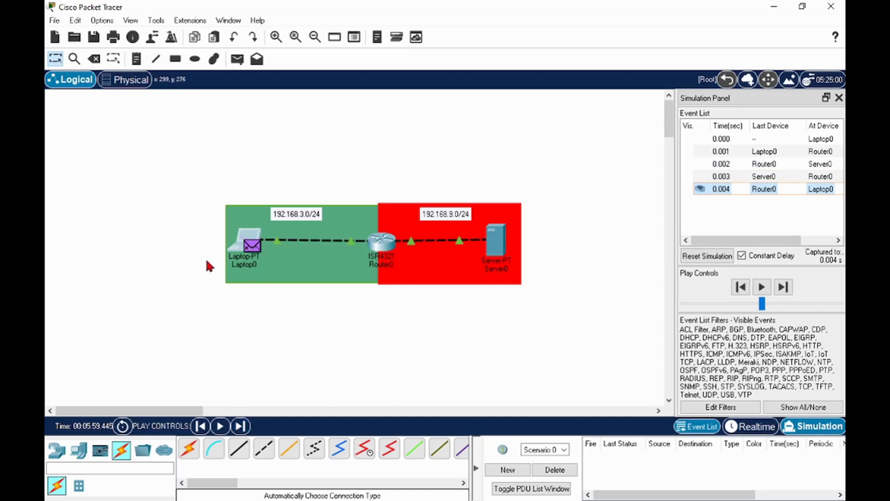
click(244, 246)
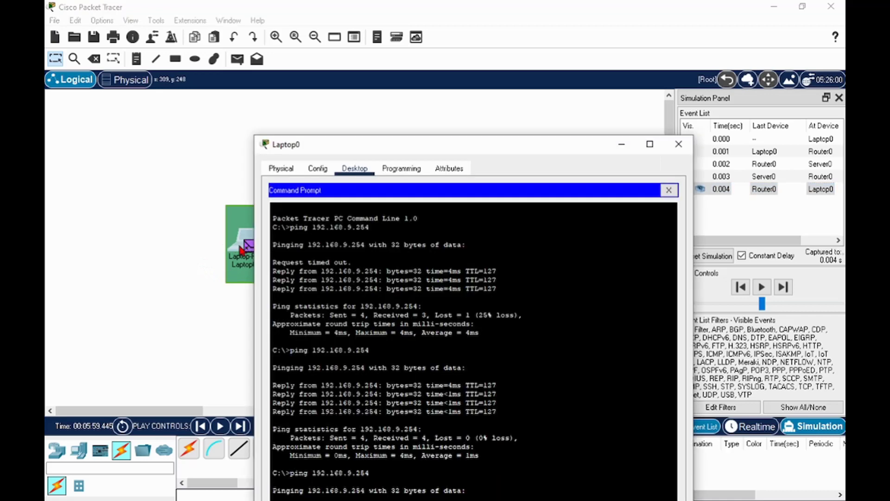
click(669, 191)
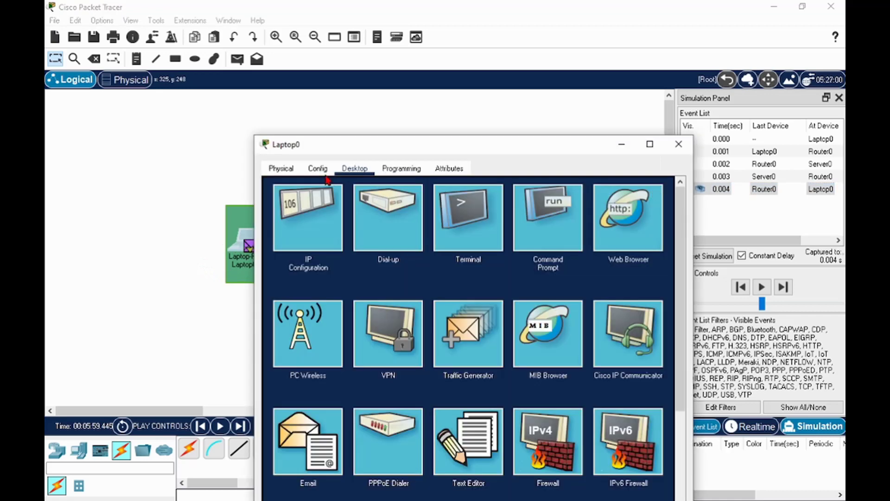
click(677, 145)
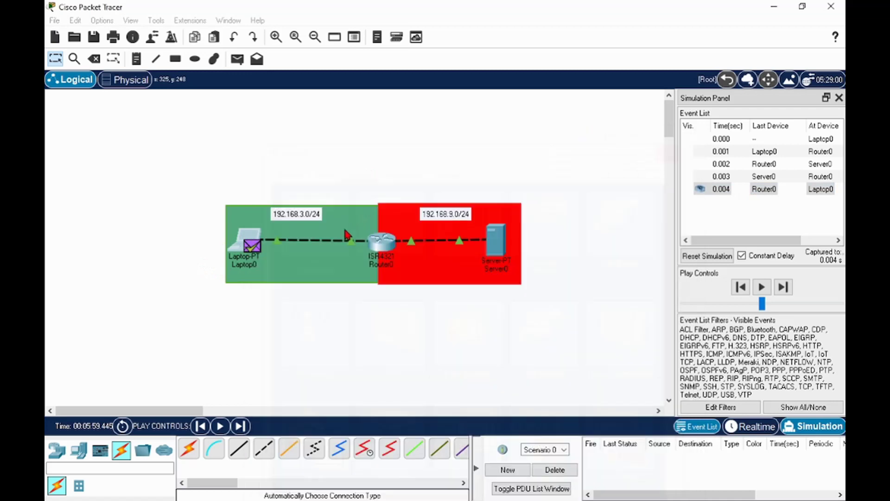
Check the laptop's command prompt for the server's reply to the simulated ping beside the topology, and close the laptop's window.
click(253, 237)
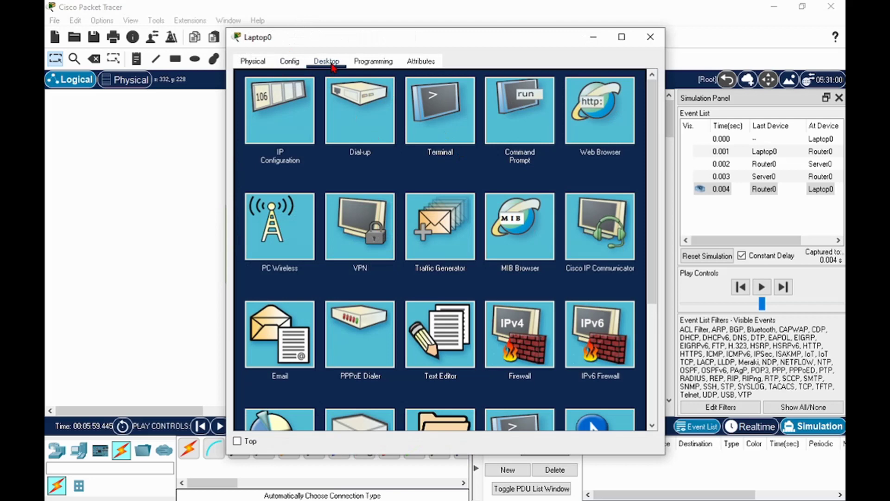
click(523, 114)
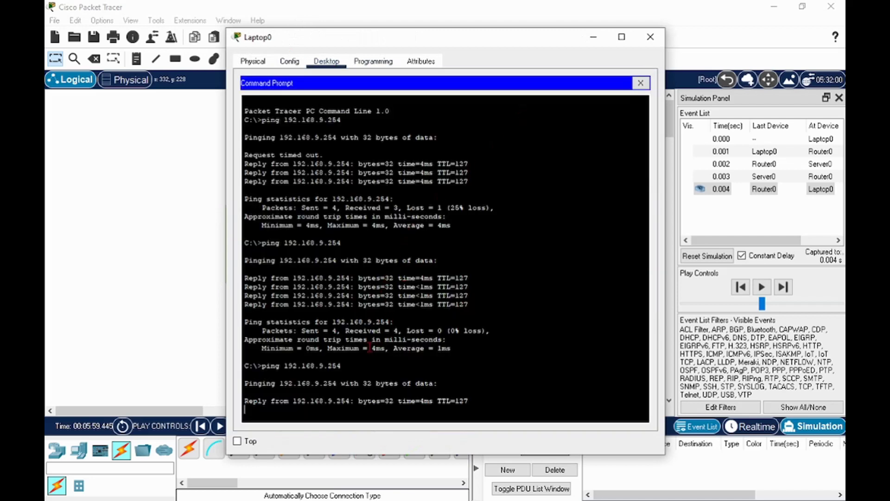
drag(523, 36, 505, 286)
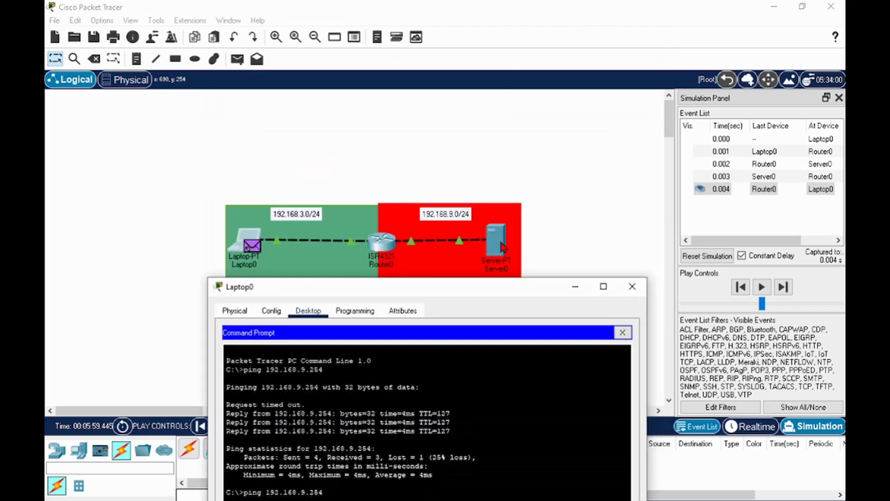
drag(485, 286, 521, 260)
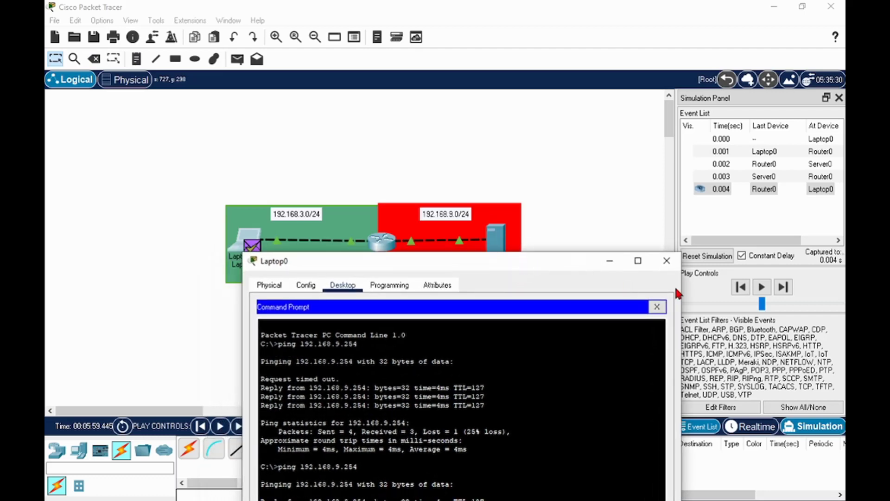
click(668, 262)
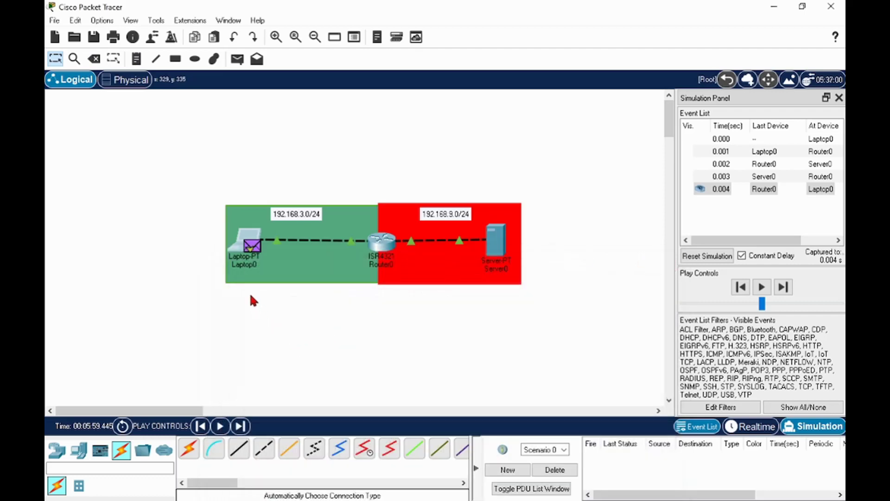